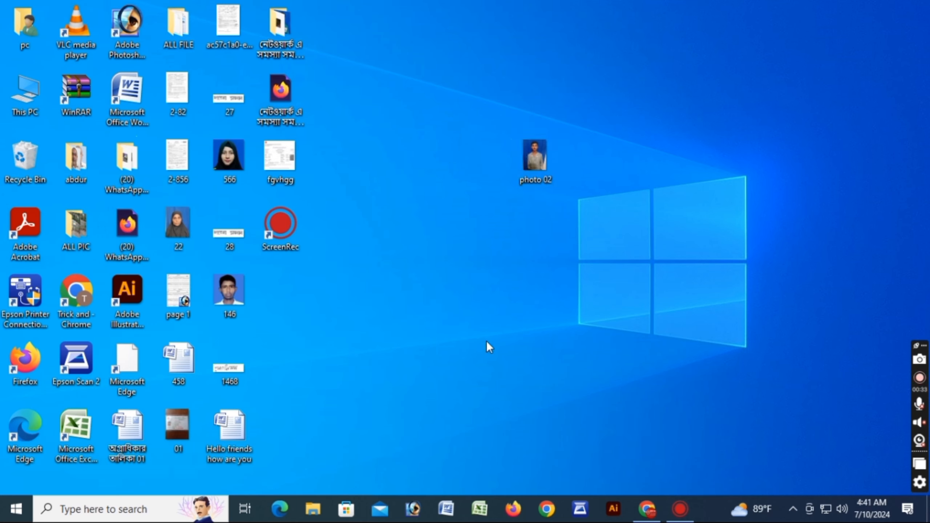
Launch Adobe Photoshop and open the photo 02 image from the desktop in it
double_click(546, 166)
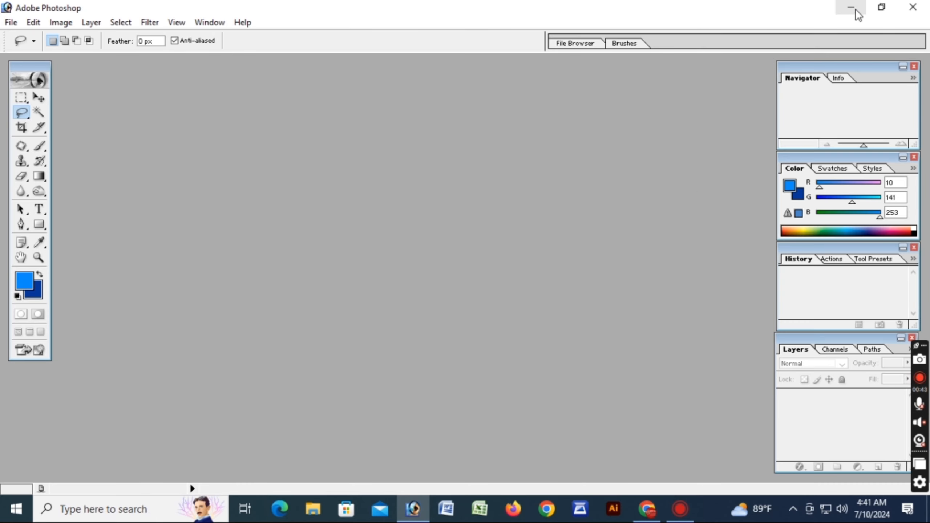
left_click(851, 7)
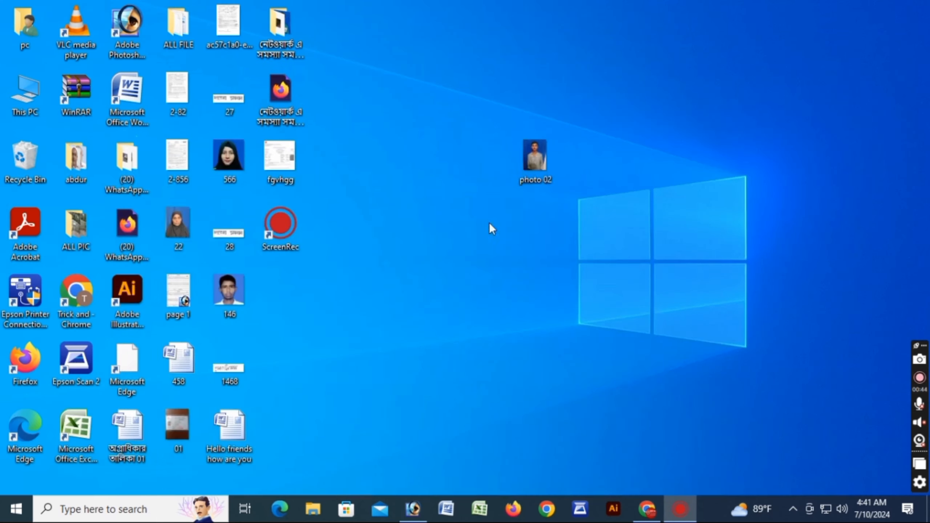
left_click_drag(534, 158, 424, 220)
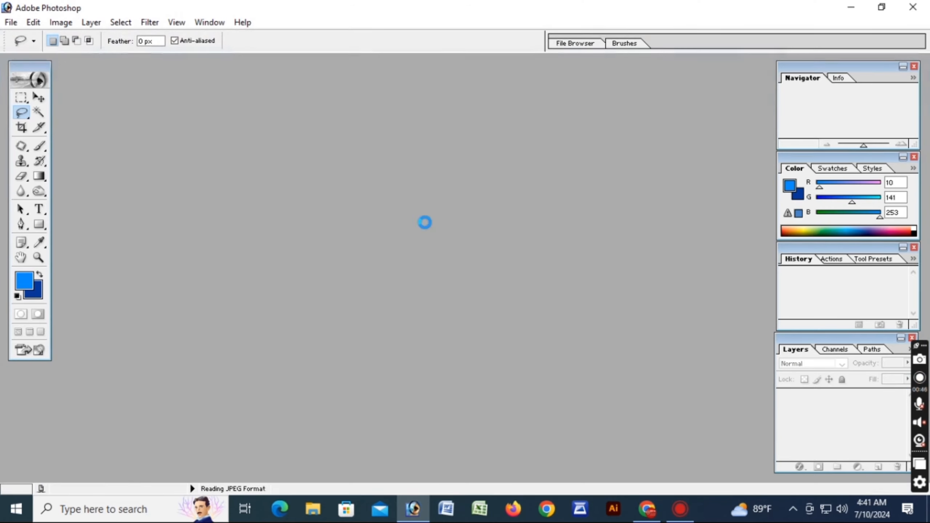
left_click(324, 67)
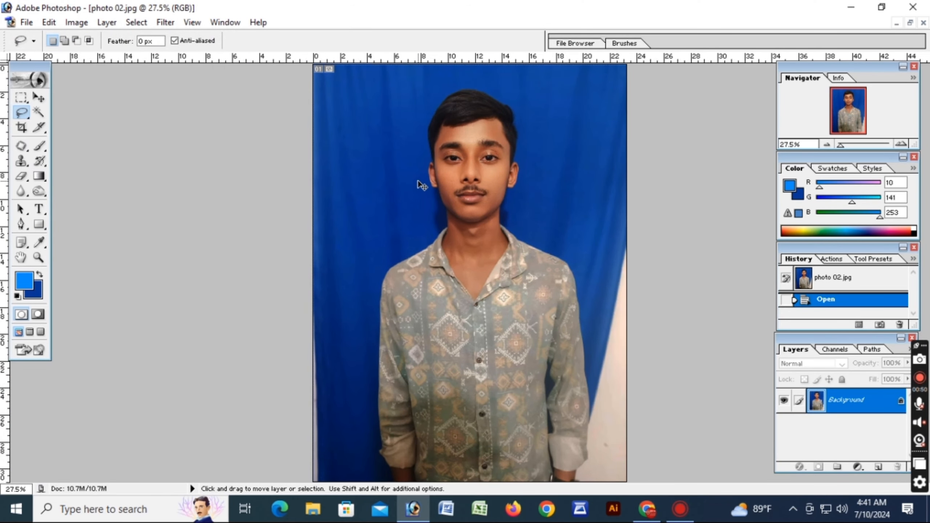
Set up the Crop tool for 1 in width, 1.2 in height and 300 pixels/inch resolution
key("ctrl+minus")
left_click(21, 127)
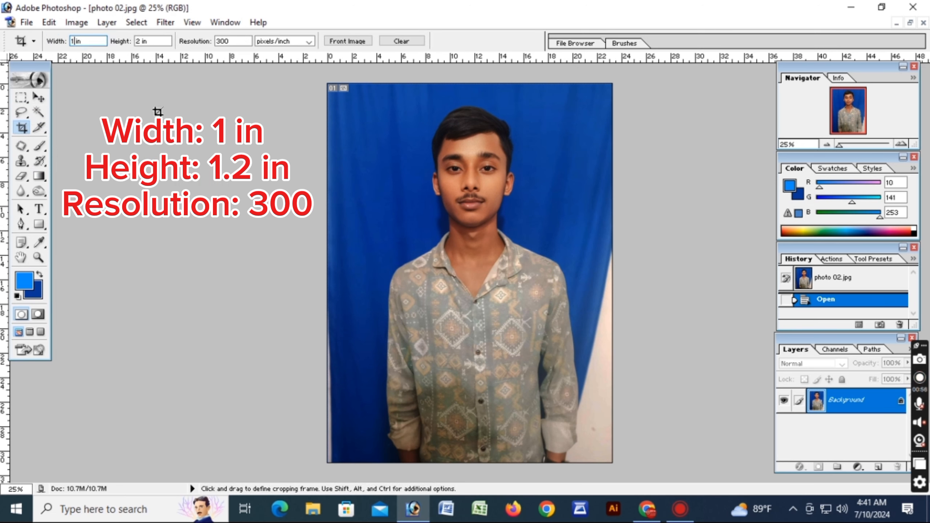
left_click(141, 41)
key("BackSpace")
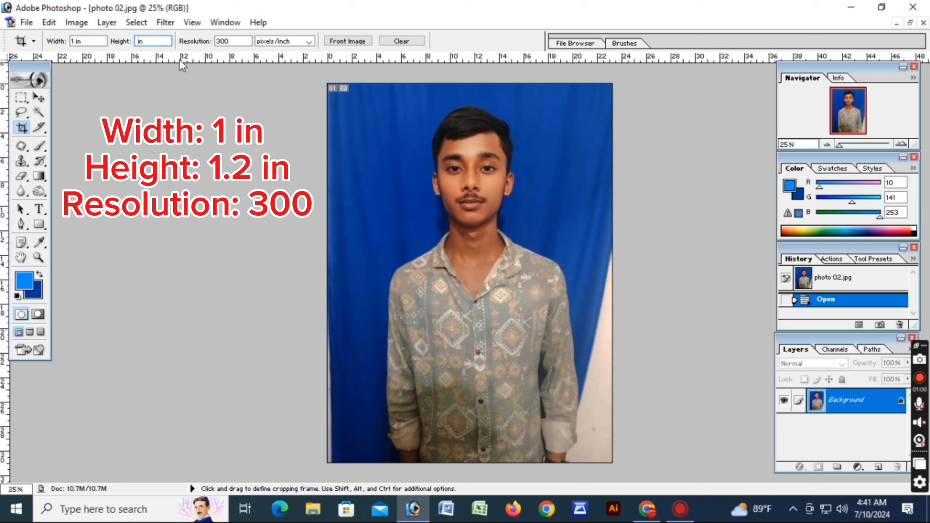
type("1.2")
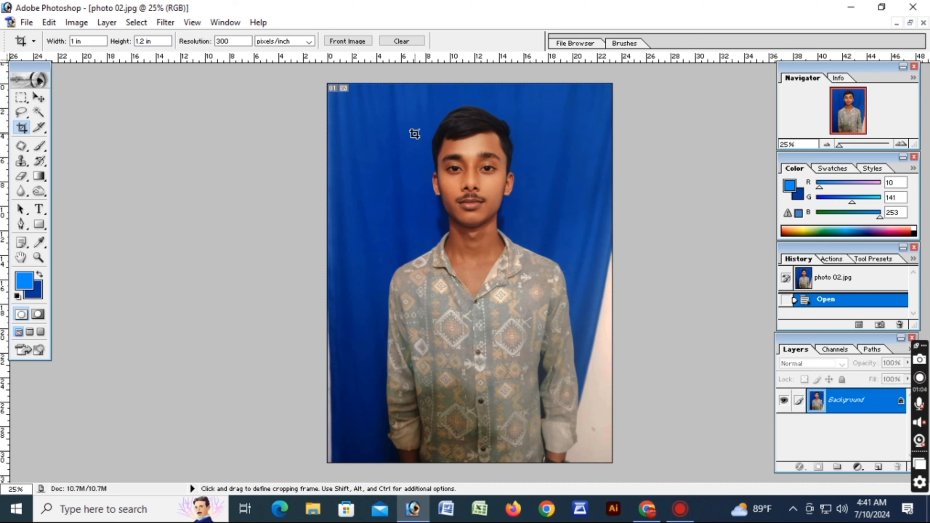
Crop the photo to the man's head and shoulders, keeping him centred with the frame reaching the upper image edge
left_click_drag(357, 106, 586, 330)
left_click_drag(500, 297, 526, 276)
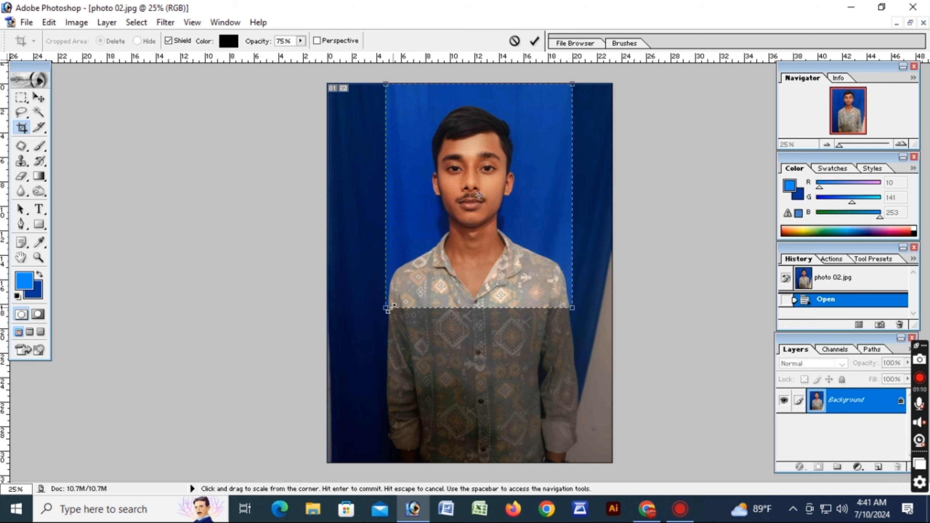
left_click_drag(385, 307, 374, 321)
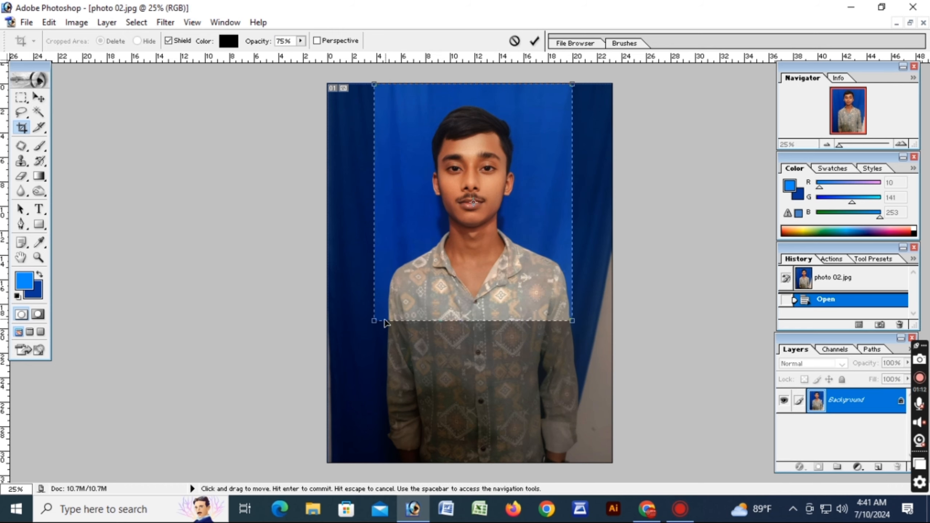
left_click_drag(443, 246, 445, 247)
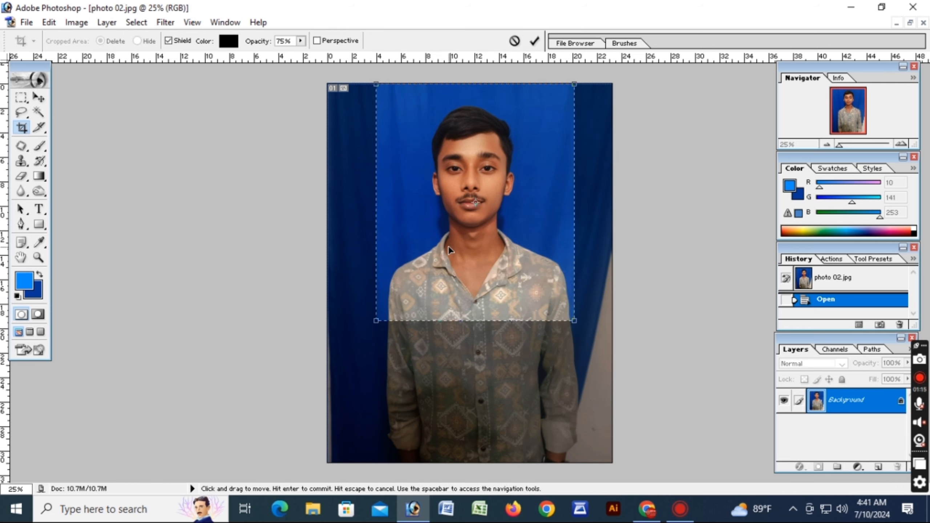
left_click(535, 40)
key("ctrl+0")
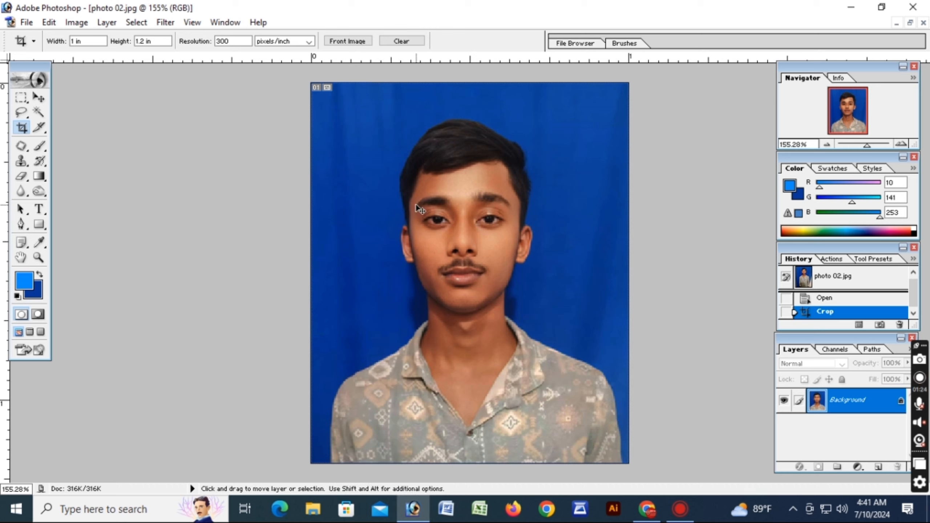
Brighten the cropped photo with Curves by raising the midpoint of the RGB curve slightly
key("ctrl+m")
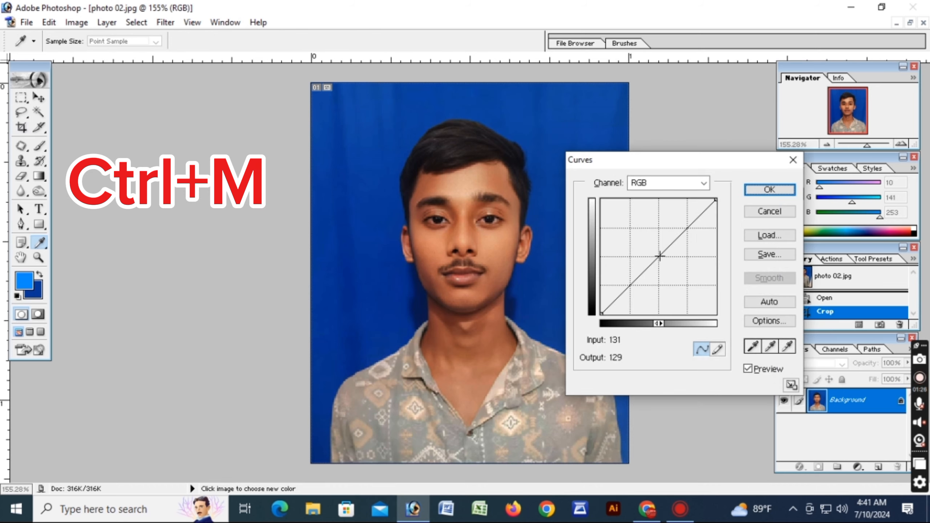
left_click_drag(660, 255, 650, 248)
left_click(769, 189)
key("c")
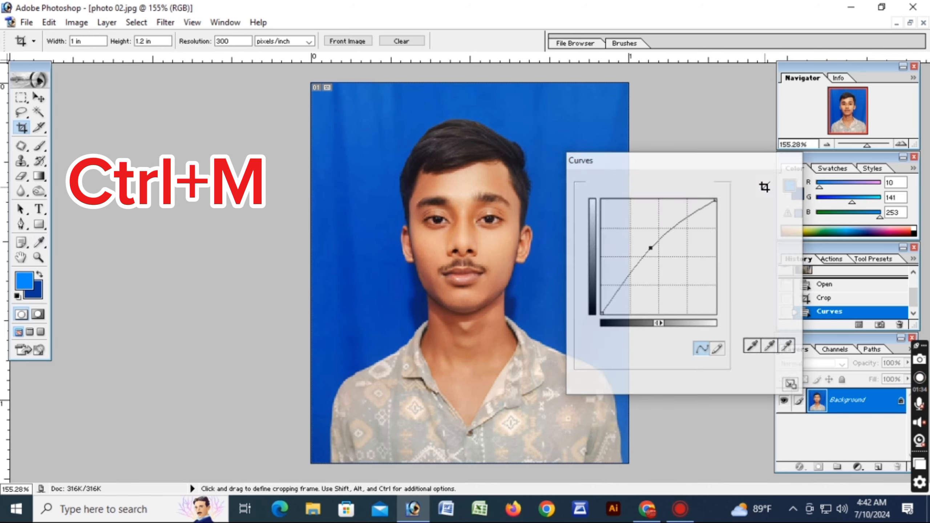
Lighten the photo's midtones with Levels, setting the RGB middle input level to 1.10
key("ctrl+l")
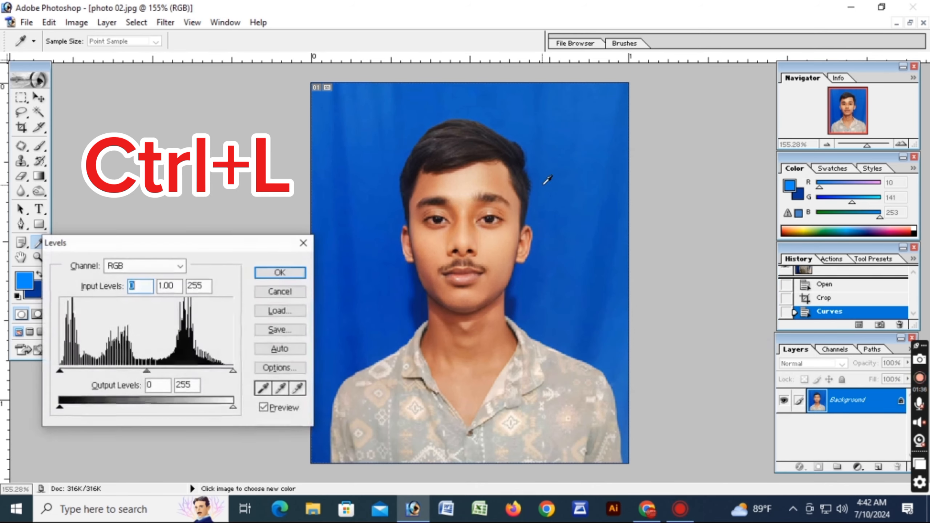
mouse_move(145, 371)
left_mouse_down()
mouse_move(119, 369)
mouse_move(140, 375)
left_mouse_up()
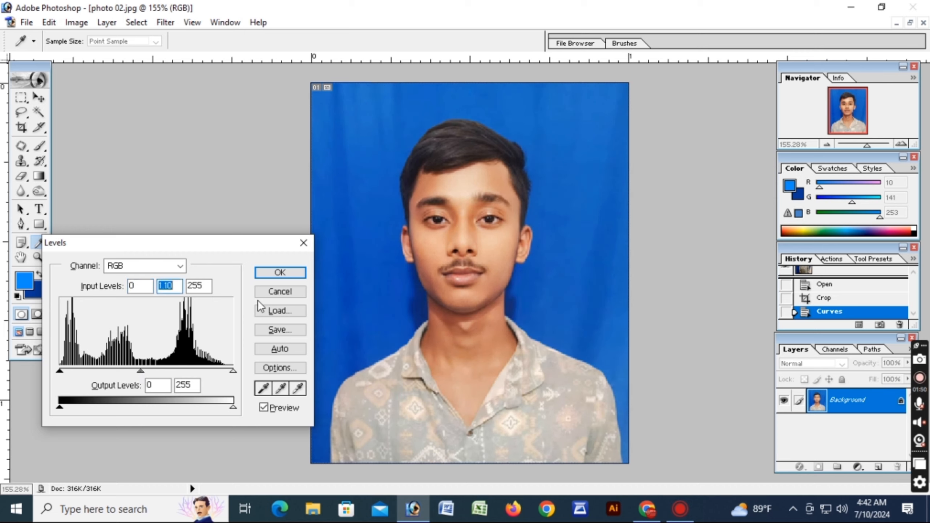
left_click(280, 273)
key("c")
Select the whole blue curtain background with the Magic Wand, adding the shadowed areas on both sides of the neck
key("ctrl+0")
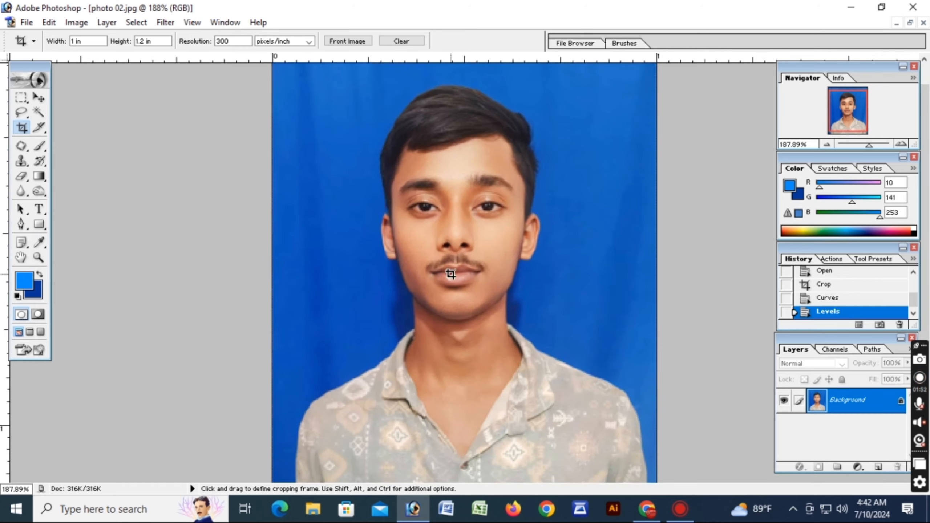
scroll(503, 274, "up", 1)
key("ctrl+alt+0")
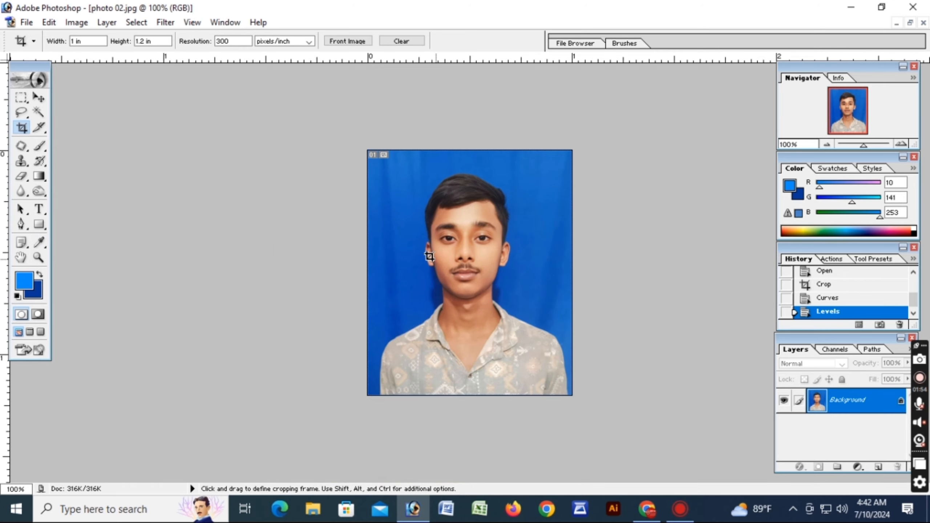
left_click(39, 112)
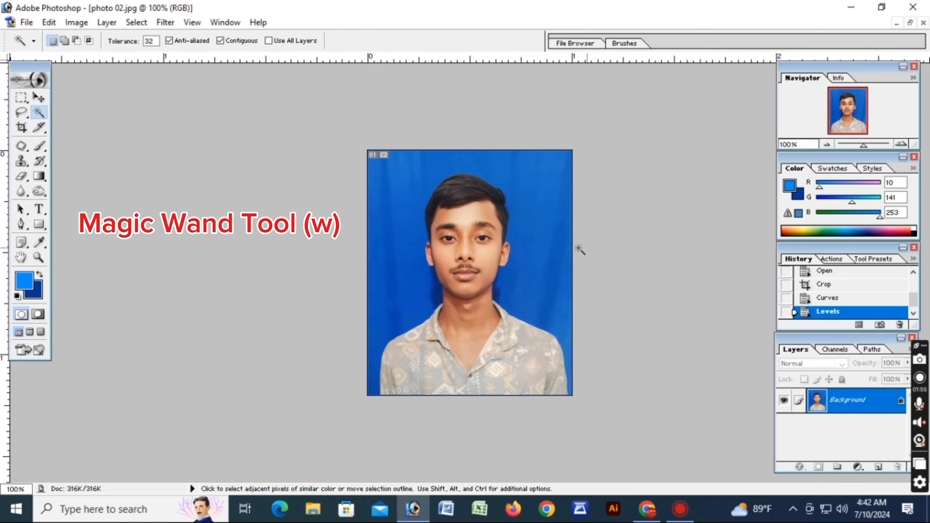
left_click(408, 209)
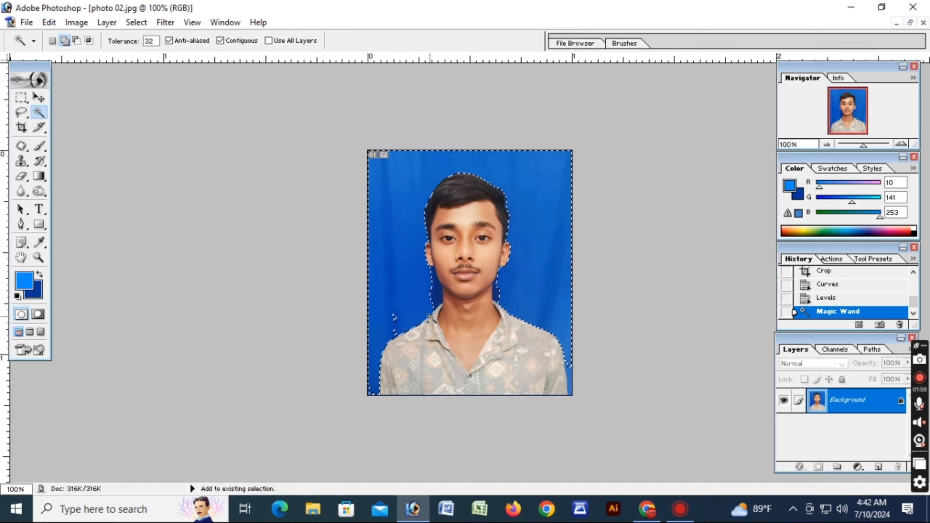
left_click(438, 296, "shift")
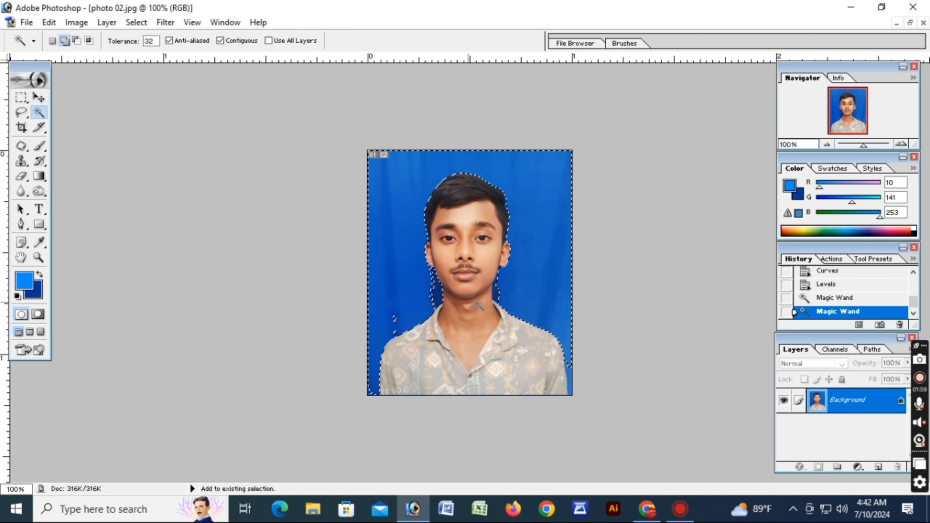
left_click(498, 294, "shift")
left_click(497, 294, "shift")
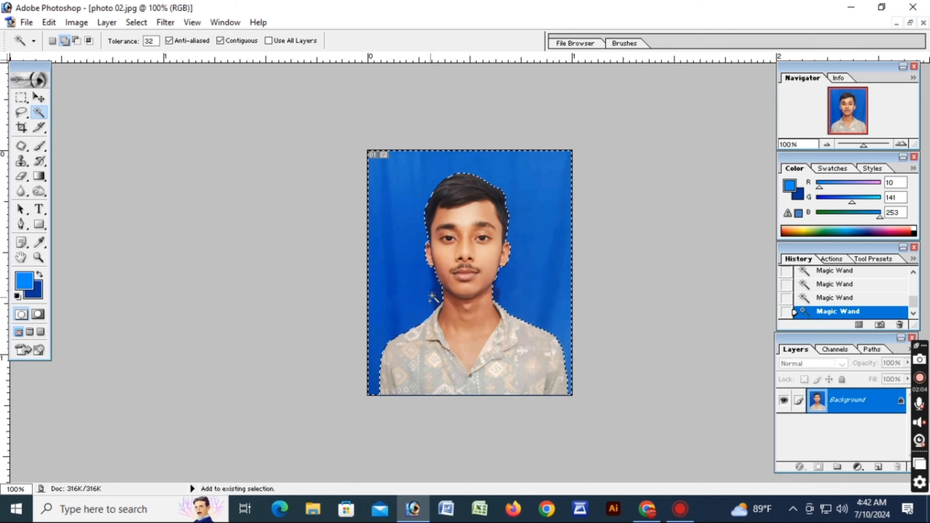
Swap the foreground and background colors, fill the selected backdrop with light blue (10, 141, 253) and deselect
left_click(43, 275)
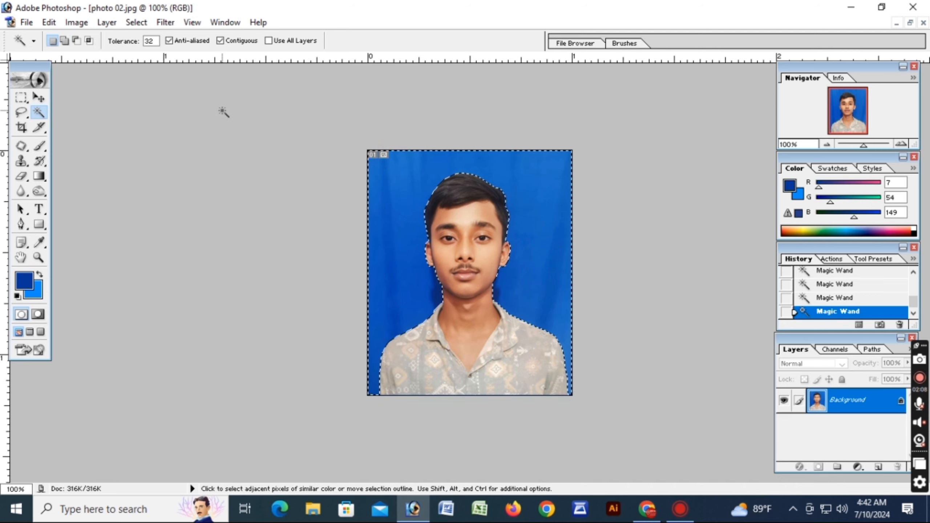
key("ctrl+BackSpace")
scroll(239, 315, "up", 3)
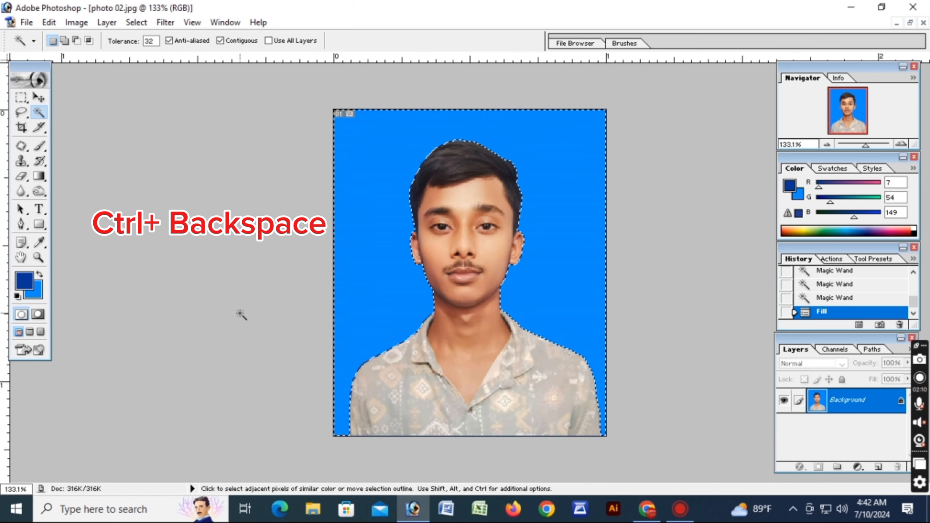
key("ctrl+d")
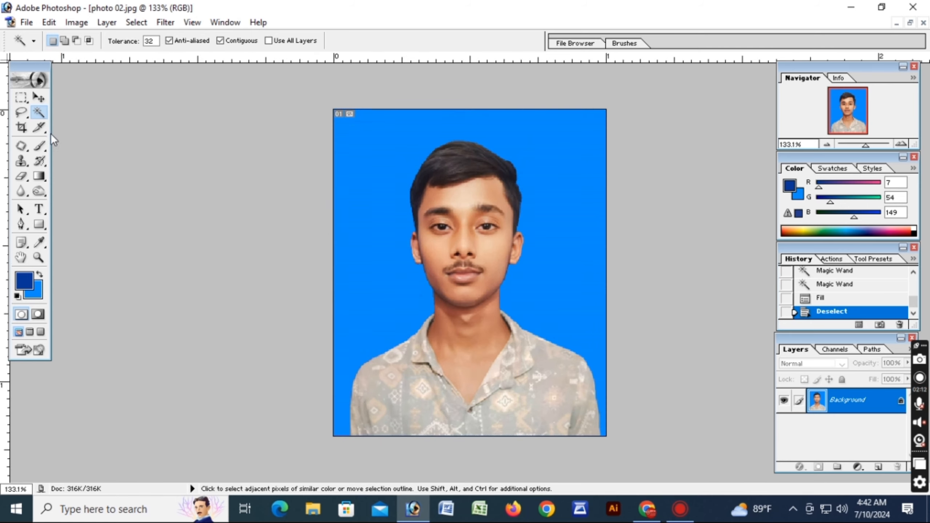
Soften the outline along the left shoulder, left side of the face and hair using the Blur tool with a 30 px brush at 50% strength
scroll(443, 184, "up", 2)
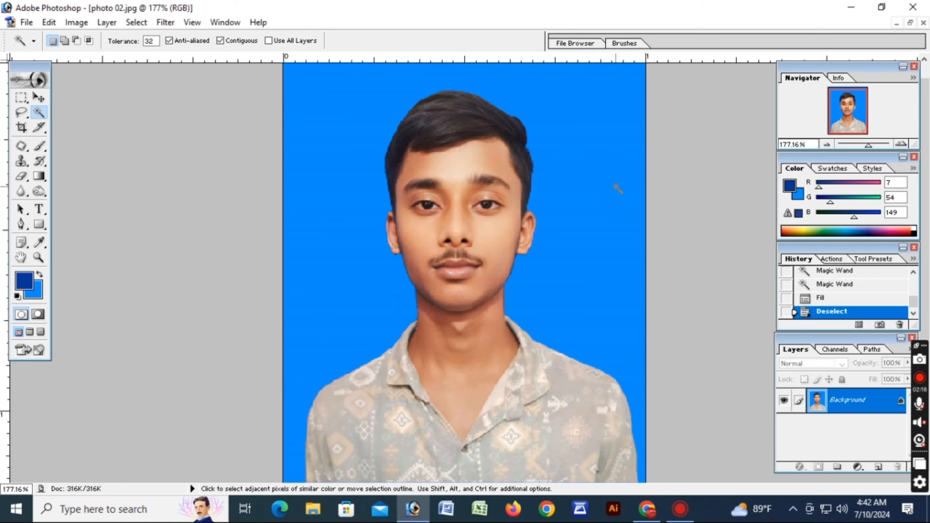
key("ctrl+minus")
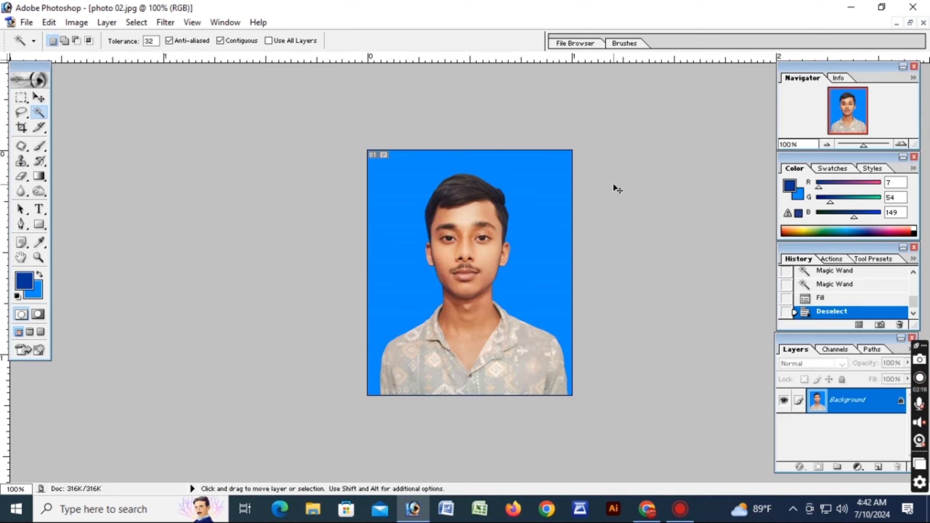
left_click(20, 191)
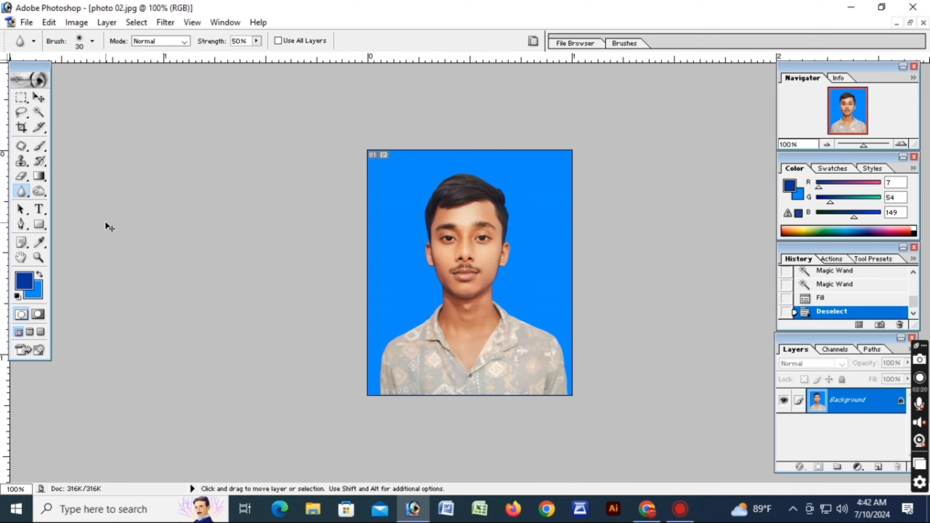
key("ctrl+plus")
key("ctrl+plus")
scroll(710, 162, "down", 5)
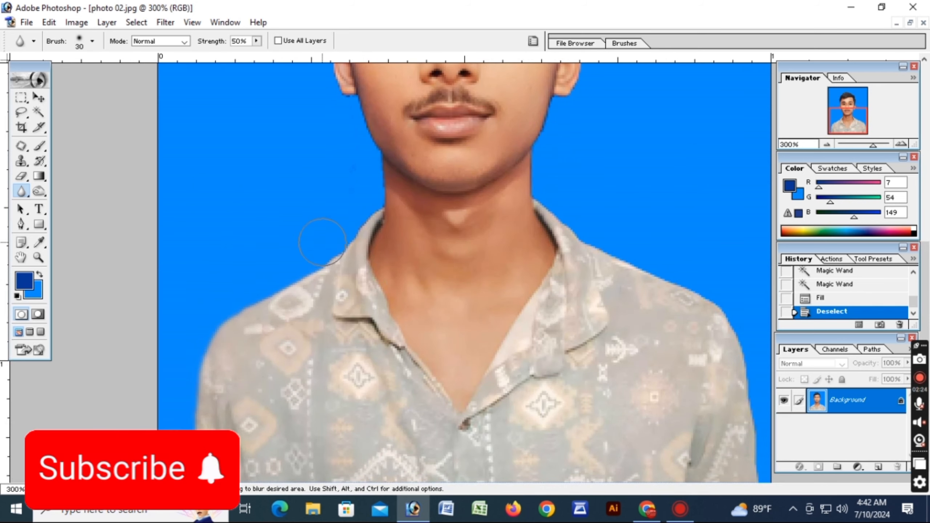
mouse_move(341, 112)
left_mouse_down()
mouse_move(322, 78)
mouse_move(293, 105)
mouse_move(306, 165)
mouse_move(319, 165)
mouse_move(317, 86)
left_mouse_up()
scroll(292, 106, "up", 2)
scroll(314, 113, "up", 2)
scroll(314, 110, "up", 3)
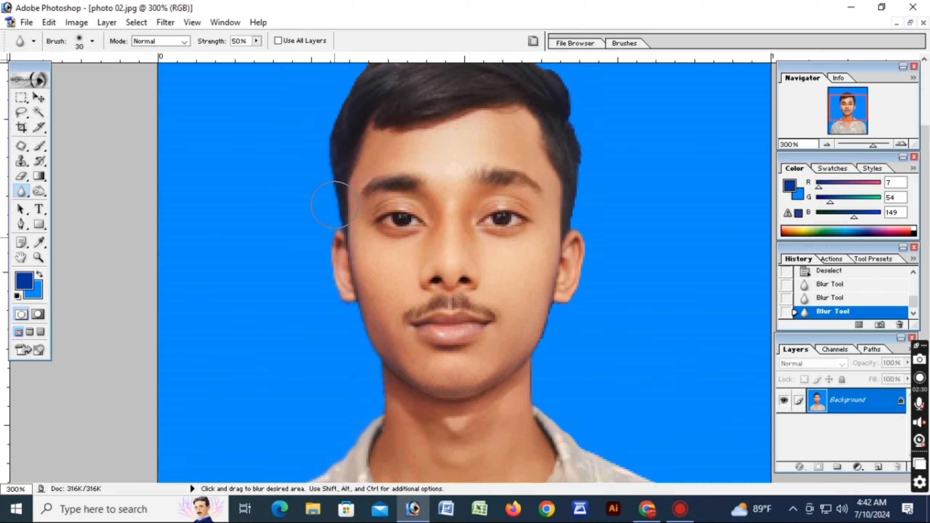
scroll(366, 110, "up", 2)
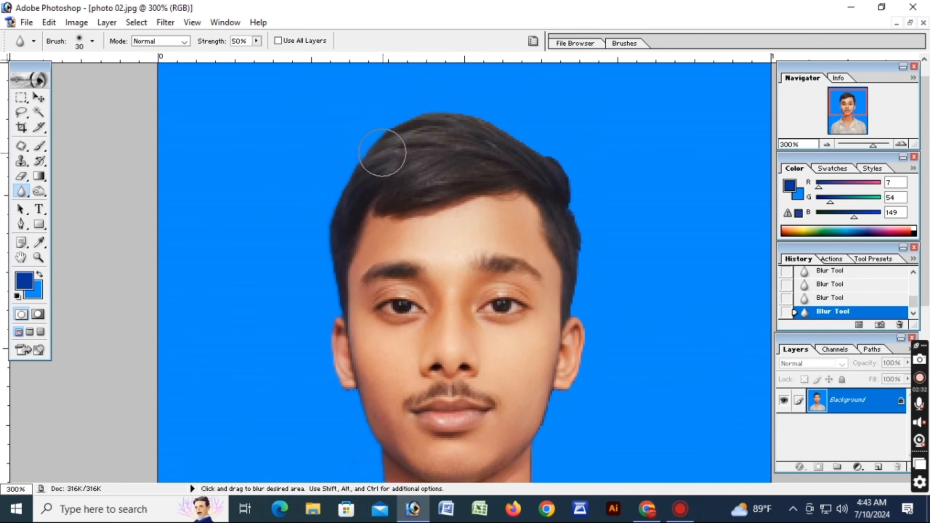
left_click_drag(380, 149, 384, 111)
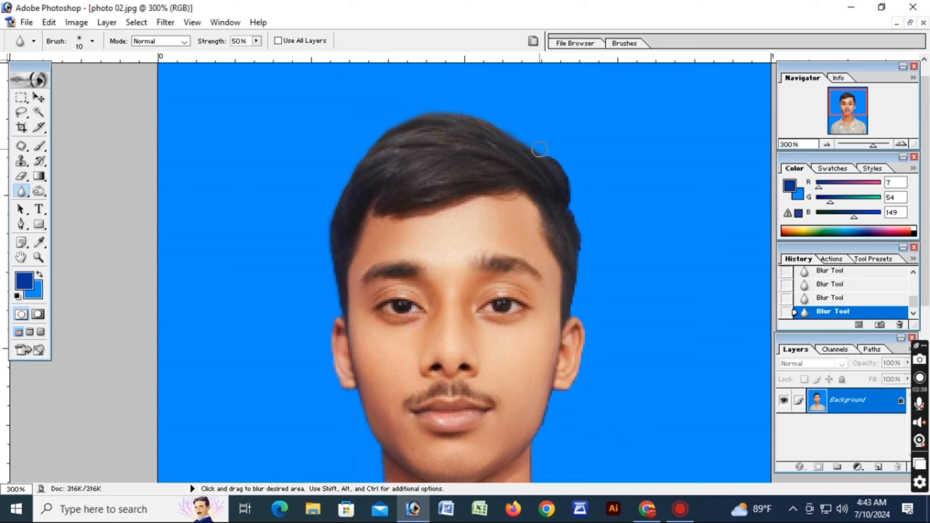
Blur the outline along the right side of the hair, collar and right shoulder with a 10 px brush
left_click_drag(560, 170, 577, 242)
scroll(675, 384, "down", 5)
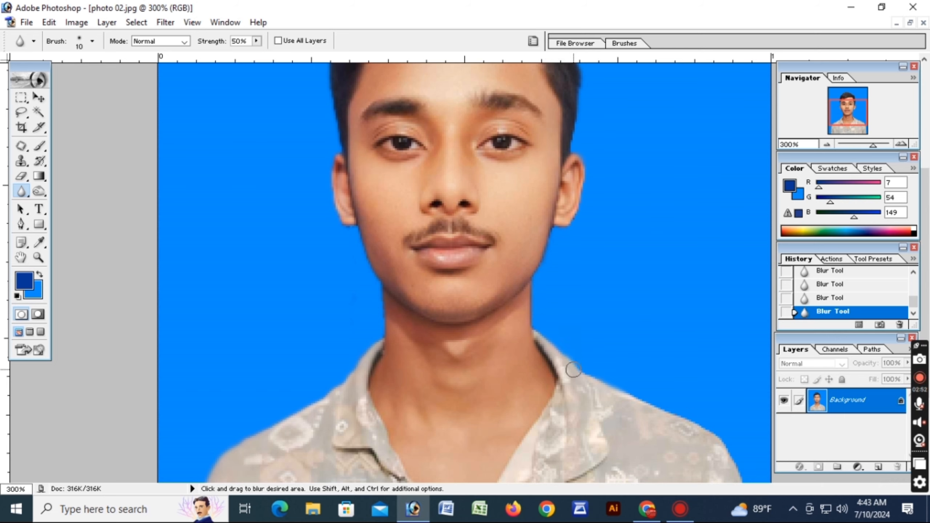
mouse_move(573, 369)
left_mouse_down()
mouse_move(710, 436)
mouse_move(728, 467)
left_mouse_up()
scroll(731, 465, "down", 3)
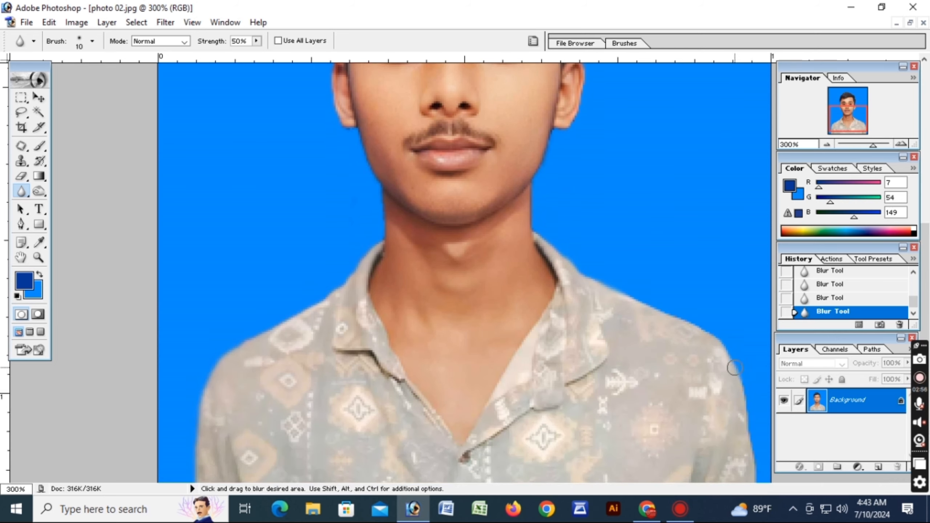
left_click_drag(734, 367, 741, 392)
key("ctrl+minus")
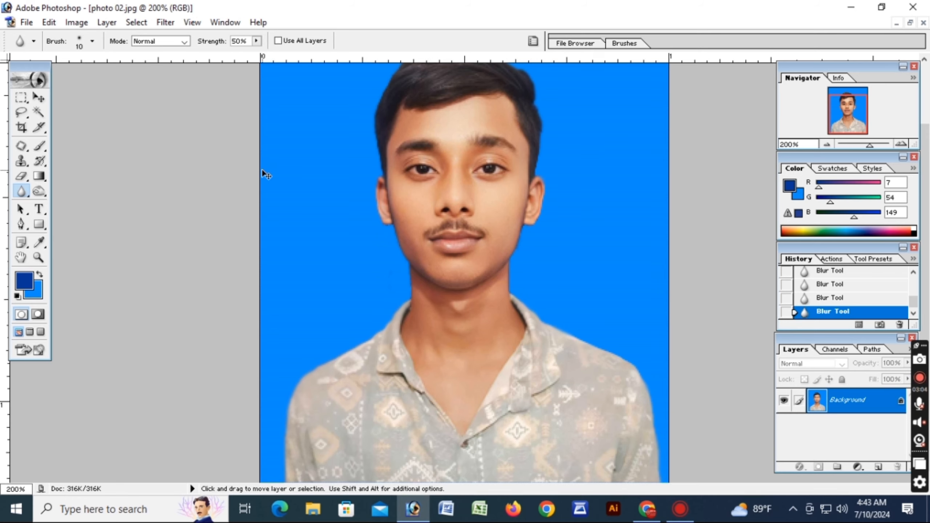
Create a new blank white RGB document beside the edited photo
key("ctrl+n")
left_click(557, 172)
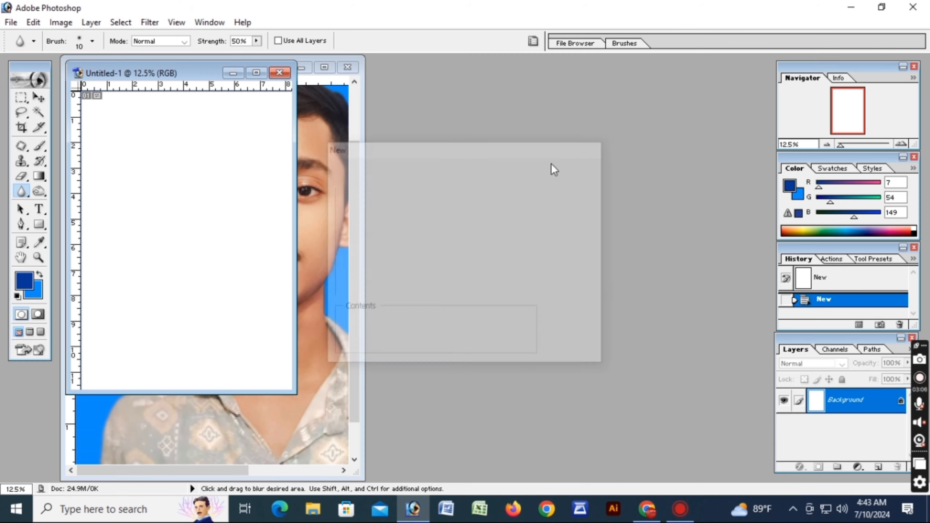
Copy the edited photo into the new blank document with the Move tool and maximize that document's window
left_click_drag(198, 70, 522, 104)
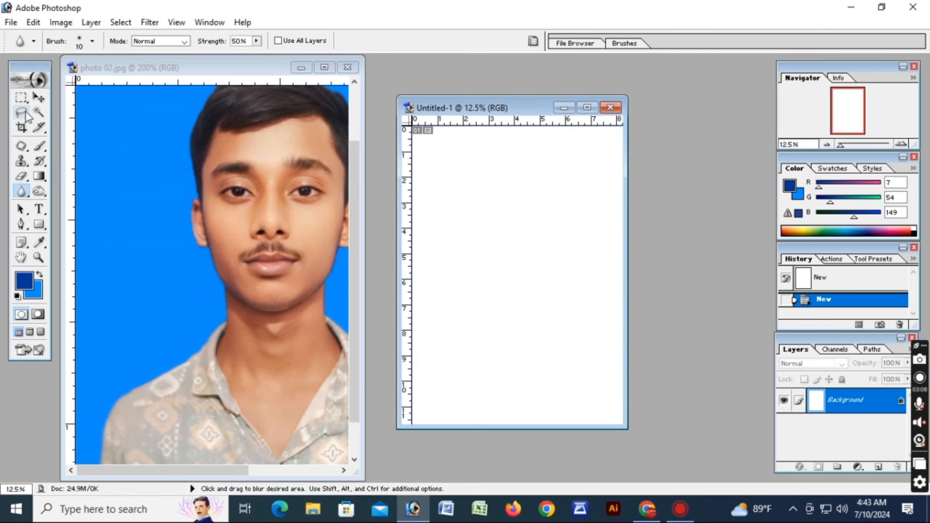
left_click(39, 97)
left_click(277, 229)
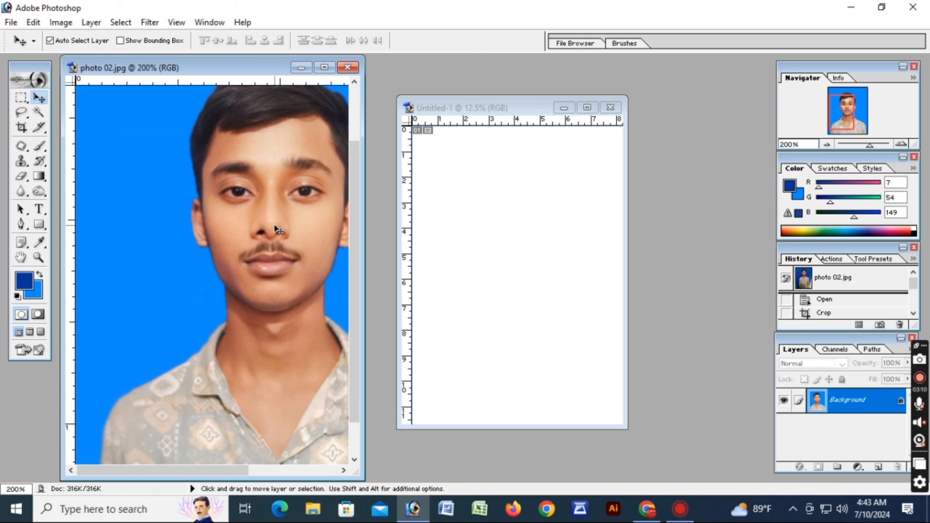
key("alt")
left_click_drag(277, 229, 451, 187)
left_click(586, 107)
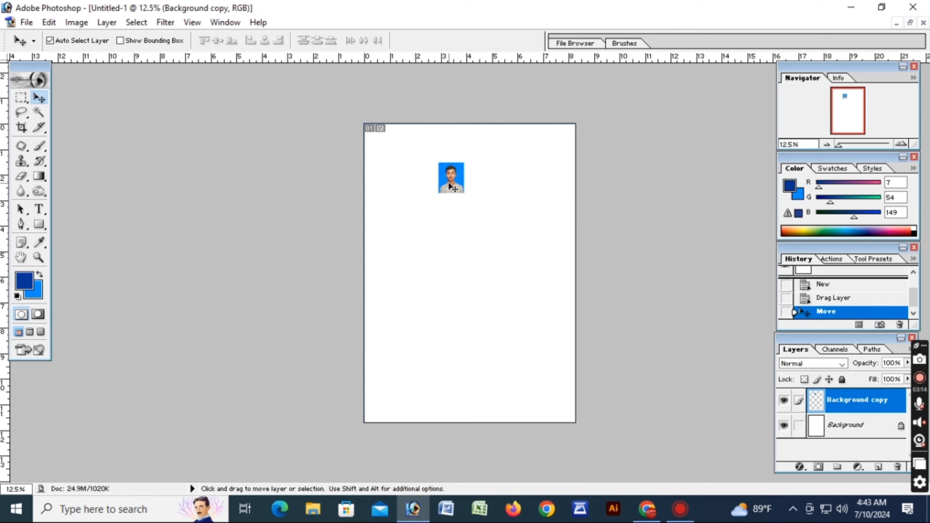
Rotate the placed photo 90° counterclockwise with Free Transform, keeping its width and height at 100%, and apply the transformation
key("ctrl+t")
right_click(451, 186)
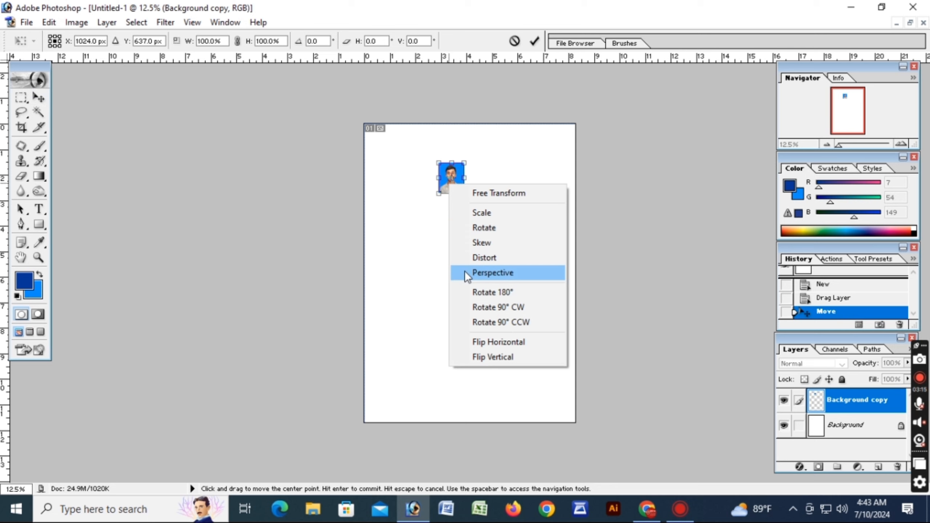
left_click(473, 322)
left_click_drag(460, 185, 459, 182)
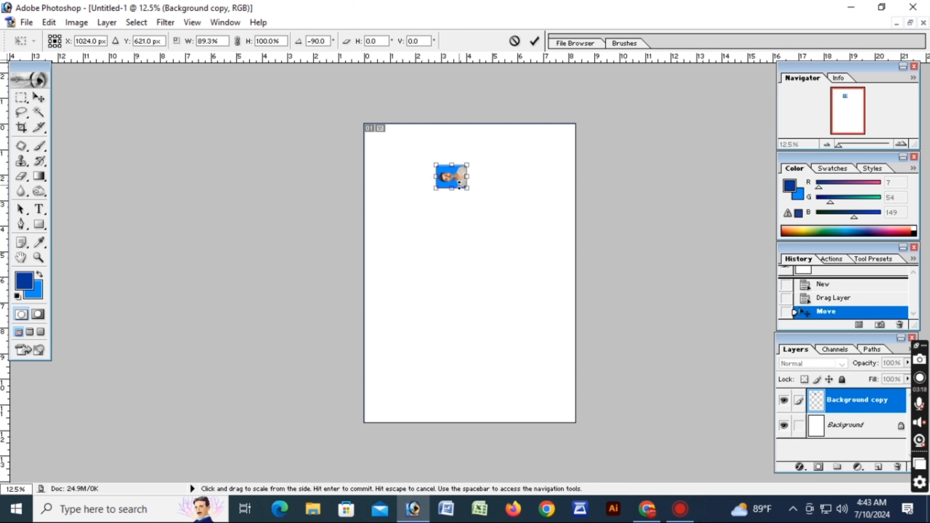
key("ctrl+z")
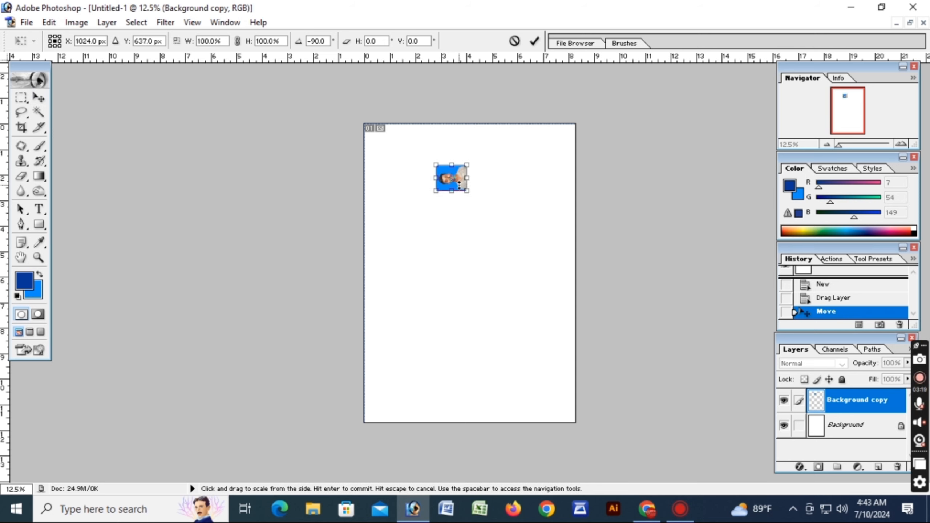
left_click(538, 42)
Move the rotated photo into the page's upper-left corner, leaving a narrow margin to the top and left page edges
left_click_drag(458, 179, 391, 131)
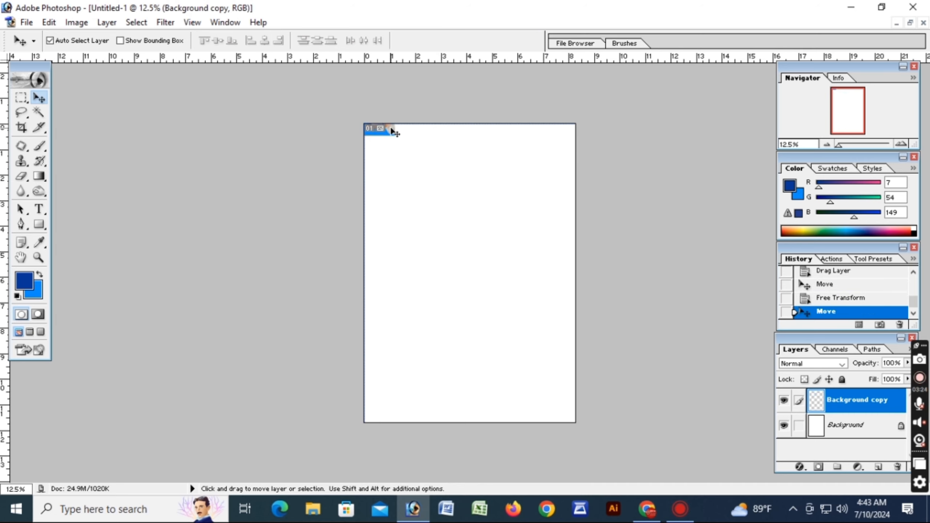
key("shift+Down")
key("shift+Down")
key("shift+Down")
key("shift+Down")
key("shift+Down")
key("shift+Down")
key("shift+Down")
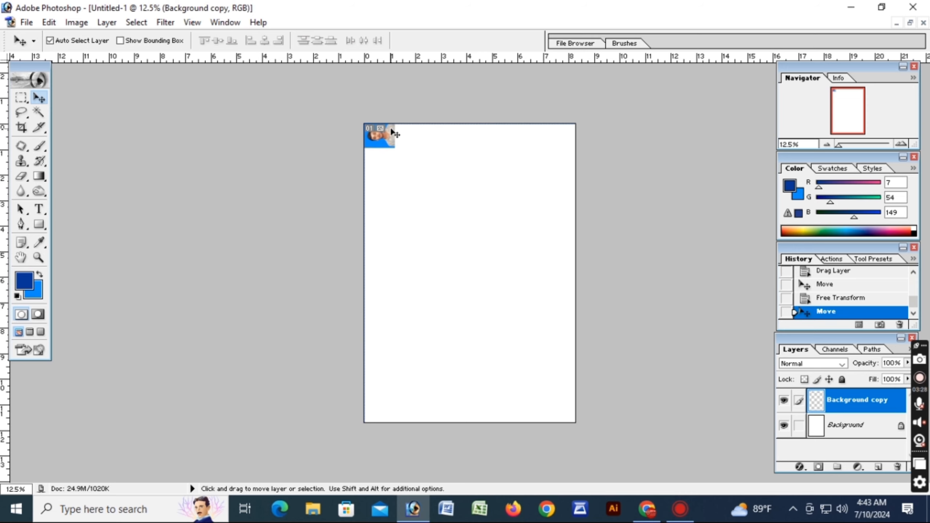
key("shift+Down")
key("shift+Down")
key("shift+Down")
key("shift+Right")
key("shift+Right")
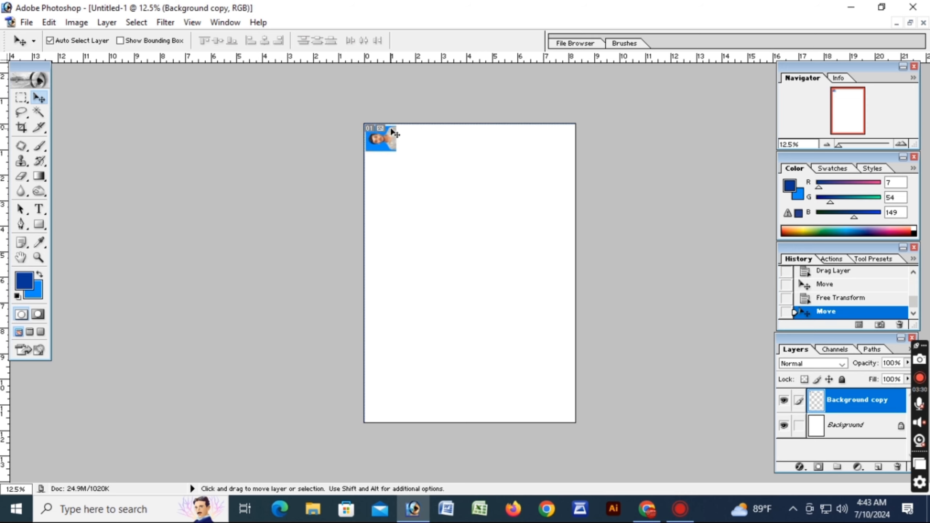
Duplicate the photo across the top of the page to make a row of six, and nudge the sixth photo slightly right
left_click_drag(380, 132, 538, 169)
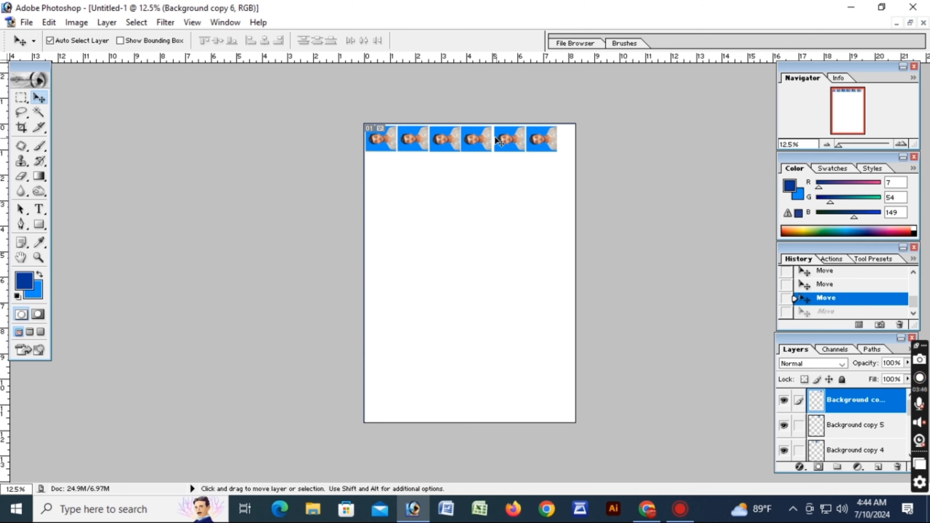
key("Right")
key("Right")
key("Right")
key("Right")
key("Right")
key("Right")
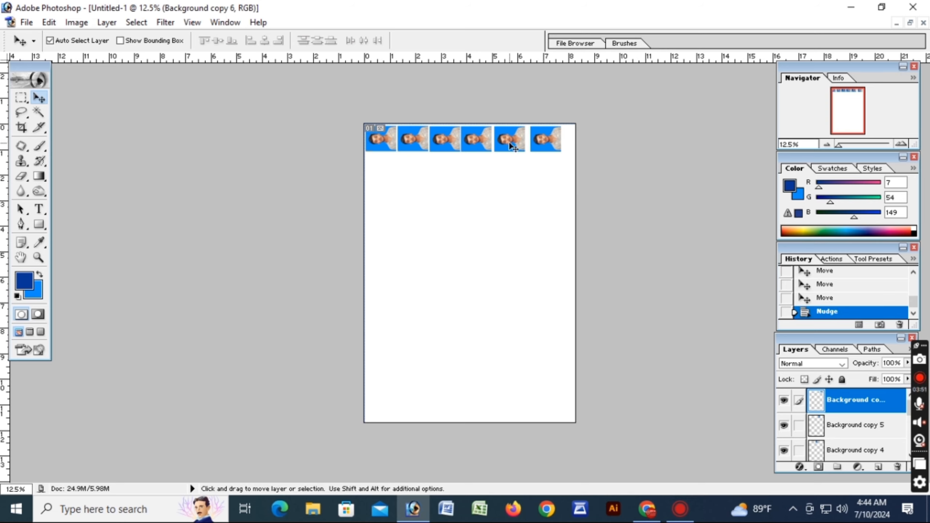
key("Left")
key("Left")
key("Left")
key("Left")
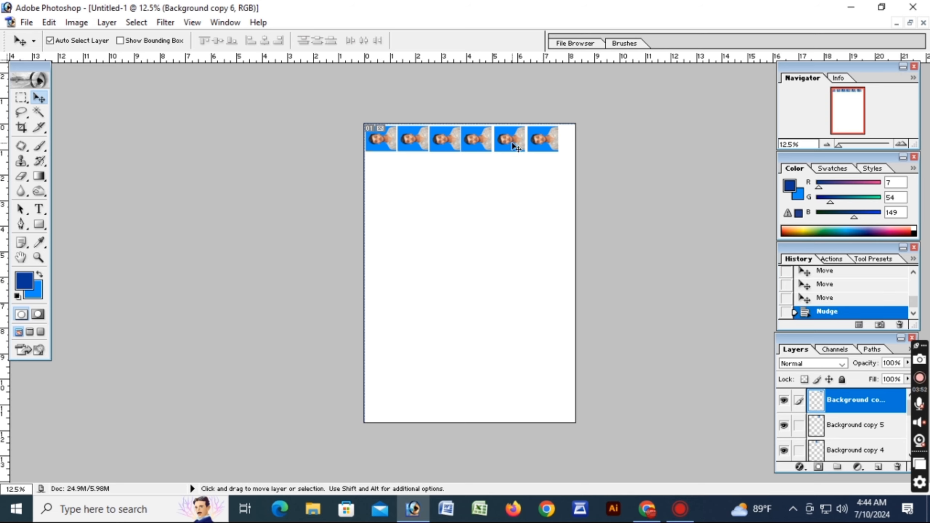
key("Right")
key("Right")
Nudge the fifth, fourth and third photos of the row right, leaving equal narrow gaps between them
left_click(514, 146)
key("Right")
key("Right")
key("Right")
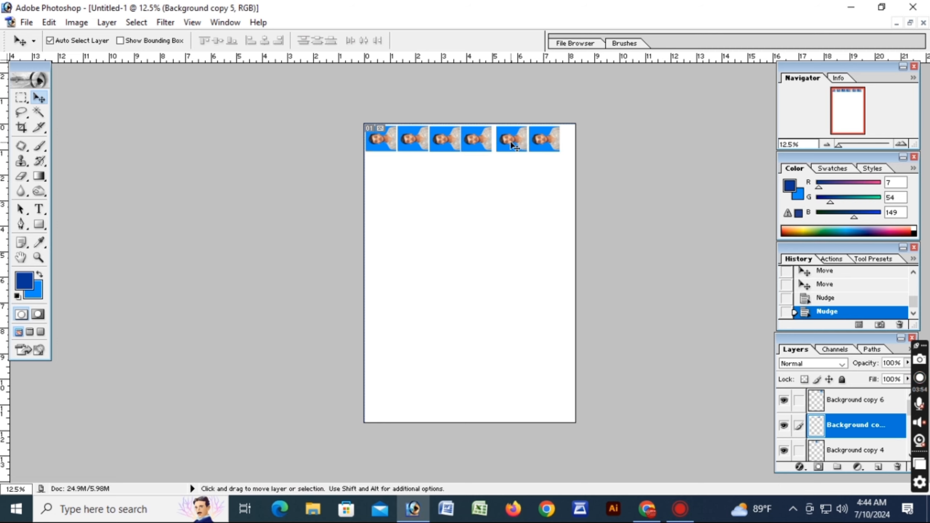
key("Right")
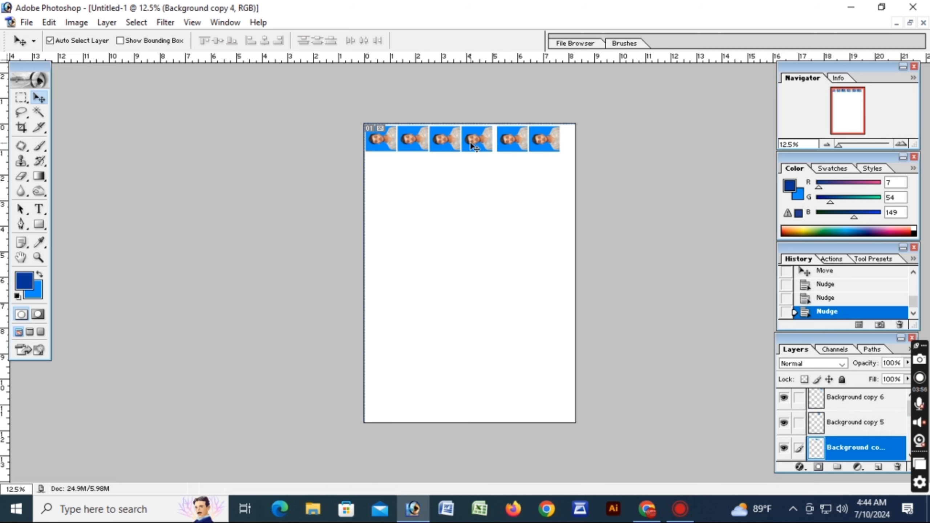
key("shift+Right")
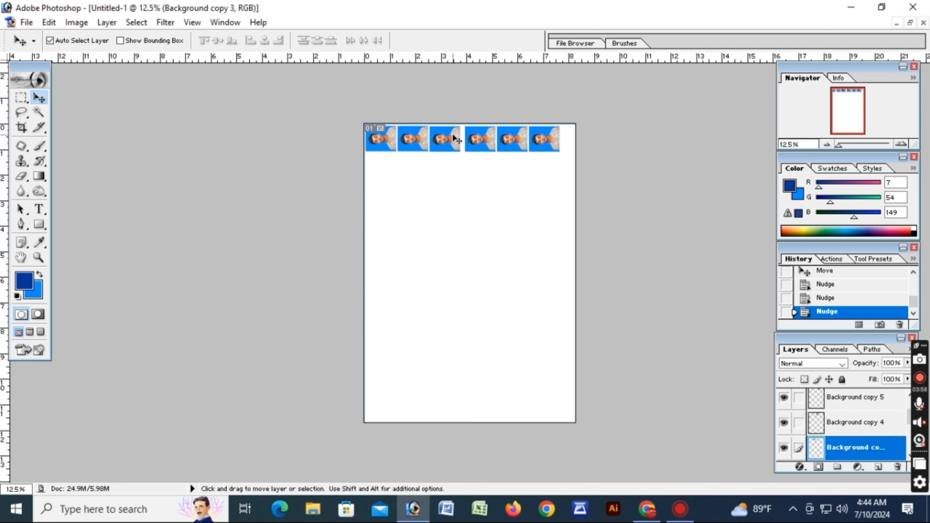
key("shift+Right")
key("shift+Right")
key("shift+Right")
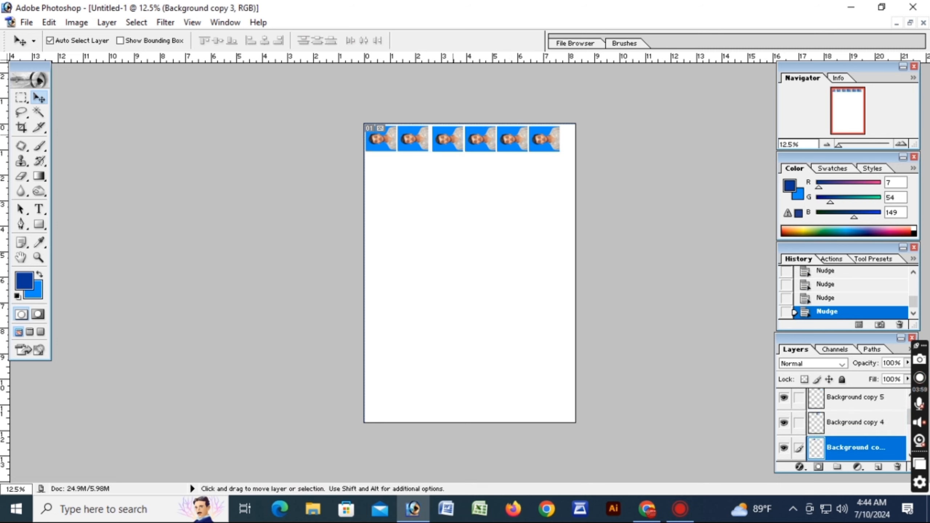
Nudge the second and first photos of the row right to match the spacing of the other photos
left_click(417, 137)
key("shift+Right")
key("shift+Right")
key("shift+Right")
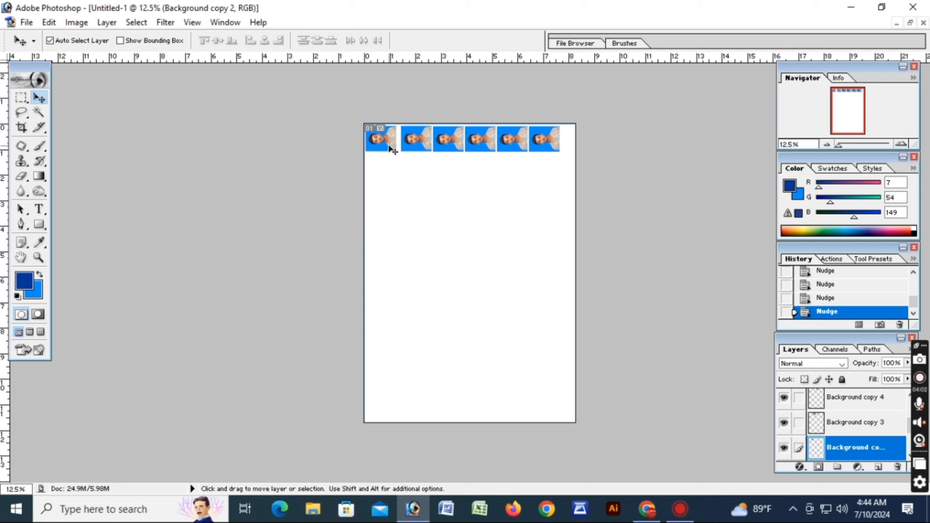
left_click(390, 148)
key("shift+Right")
key("shift+Right")
key("shift+Right")
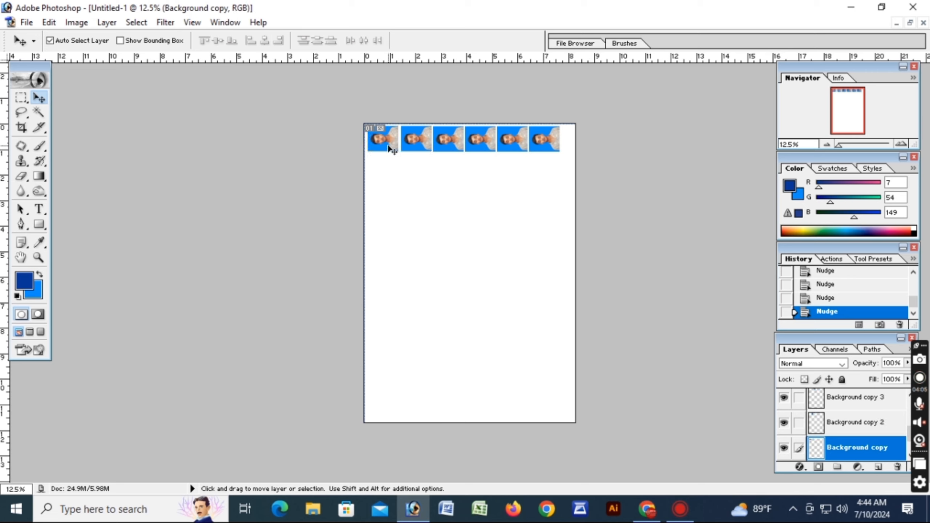
key("shift+Right")
key("shift+Right")
key("shift+Right")
Merge all six photo layers down into the Background layer and clear the selection
key("ctrl+e")
left_click(839, 399)
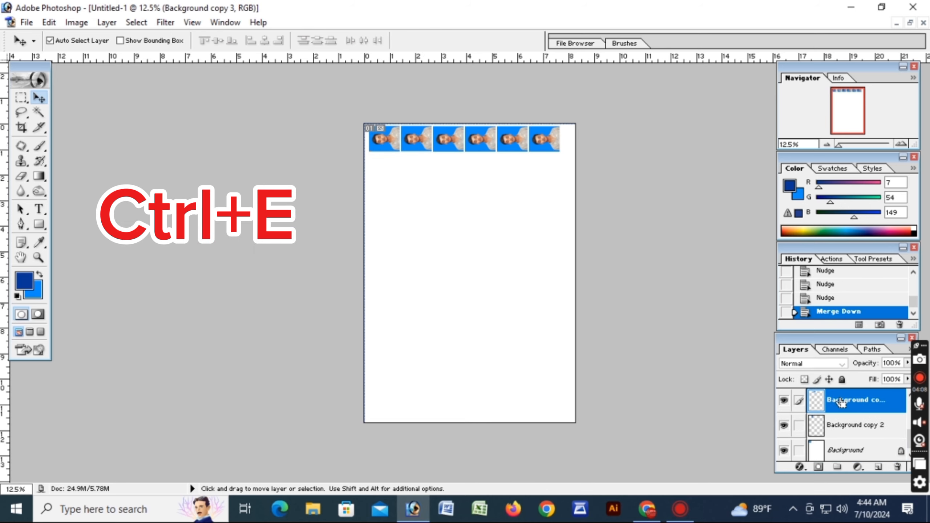
key("ctrl+e")
key("ctrl+e")
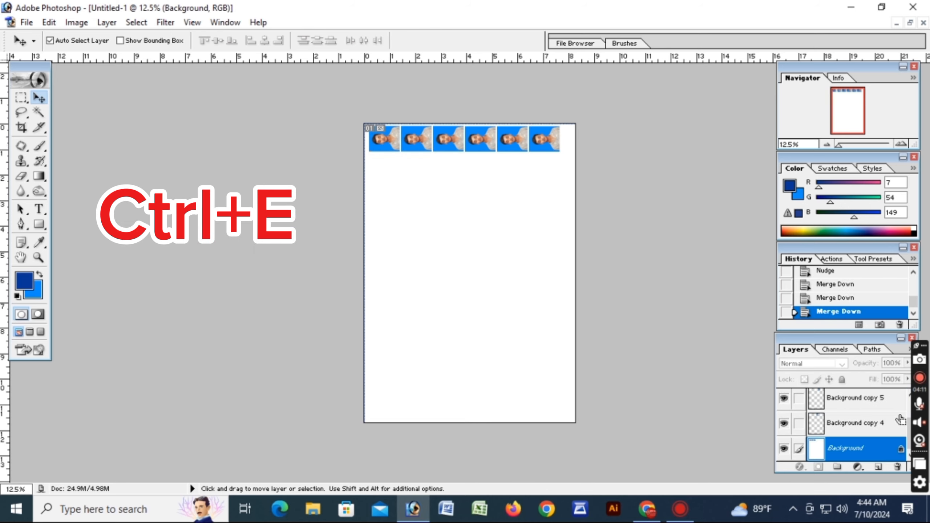
left_click(856, 397)
key("ctrl+e")
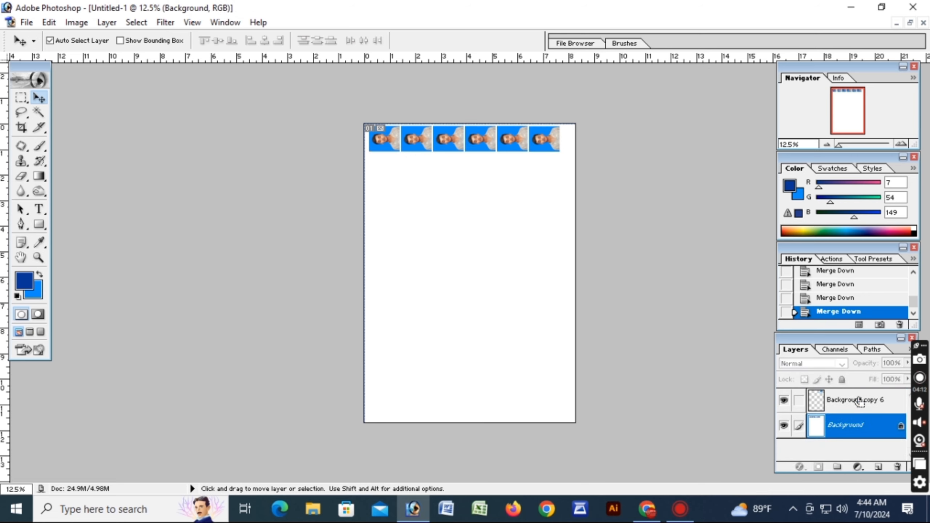
left_click(859, 402, "ctrl")
left_click(859, 402)
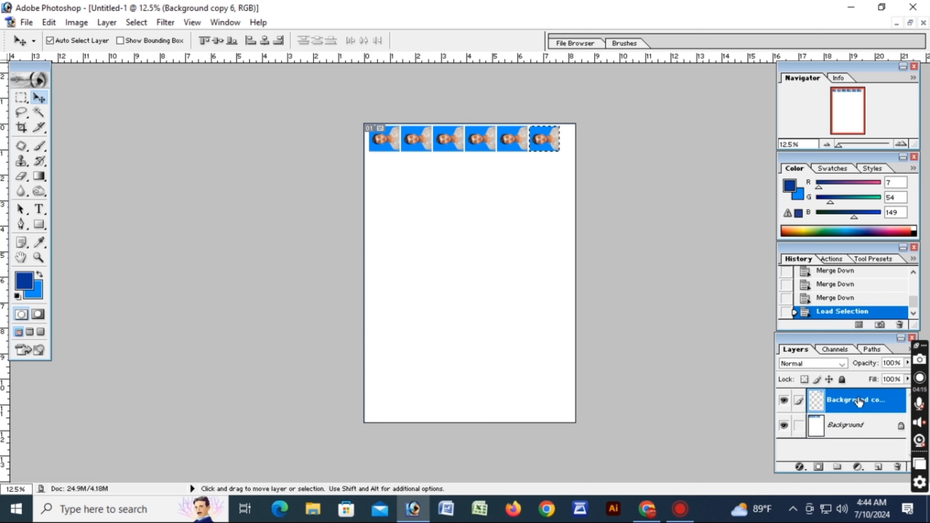
key("ctrl+e")
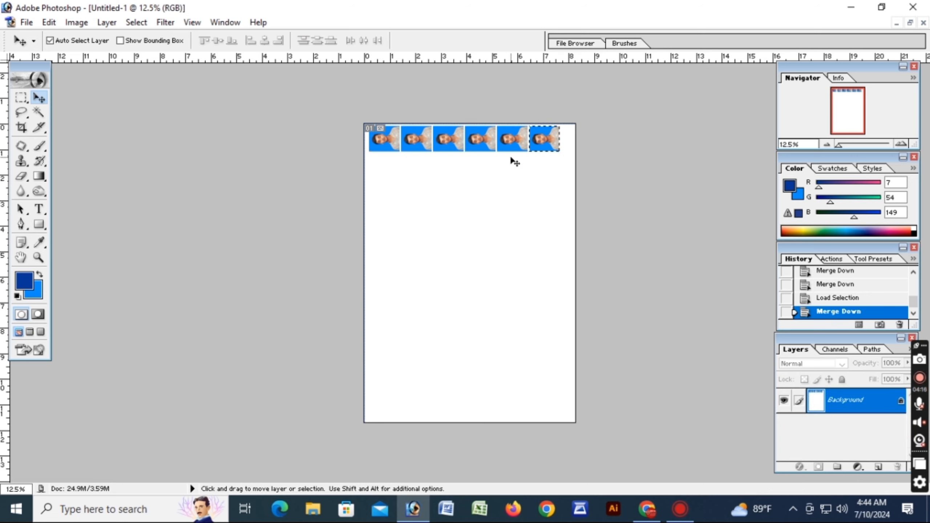
key("ctrl+d")
Duplicate the six-photo row down the page until eleven rows fill it, nudging the third row to leave a narrow gap above
key("alt")
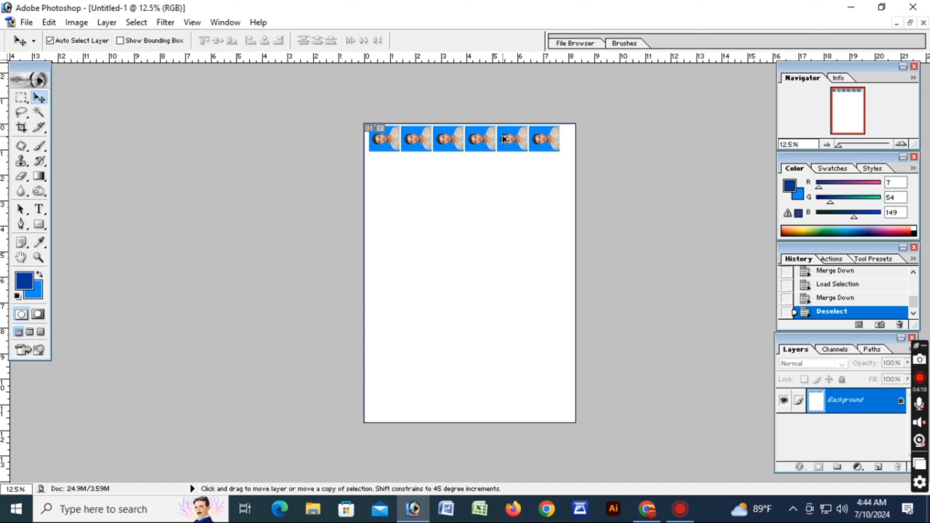
left_click_drag(503, 136, 503, 210)
key("shift+Down")
key("shift+Down")
key("shift+Down")
key("shift+Down")
key("shift+Down")
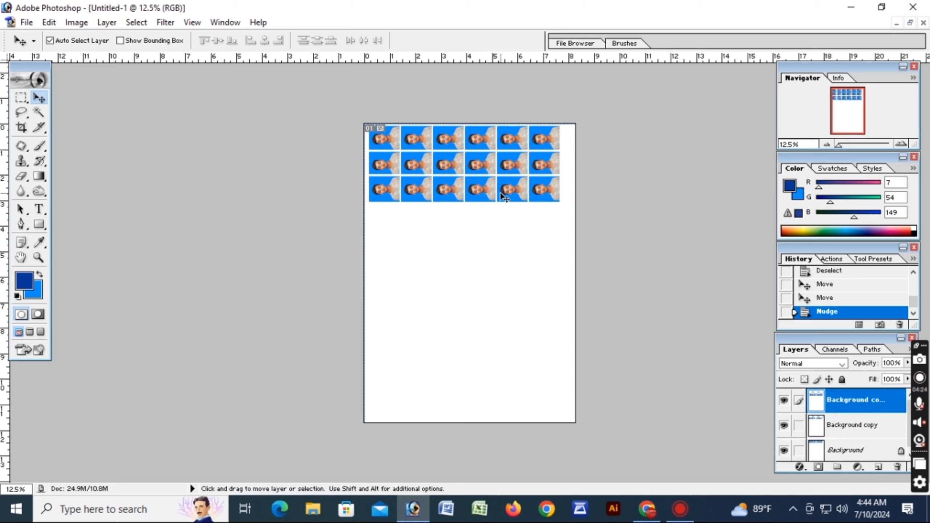
key("shift+Down")
key("shift+Down")
key("shift+Down")
key("shift+Down")
key("shift+Down")
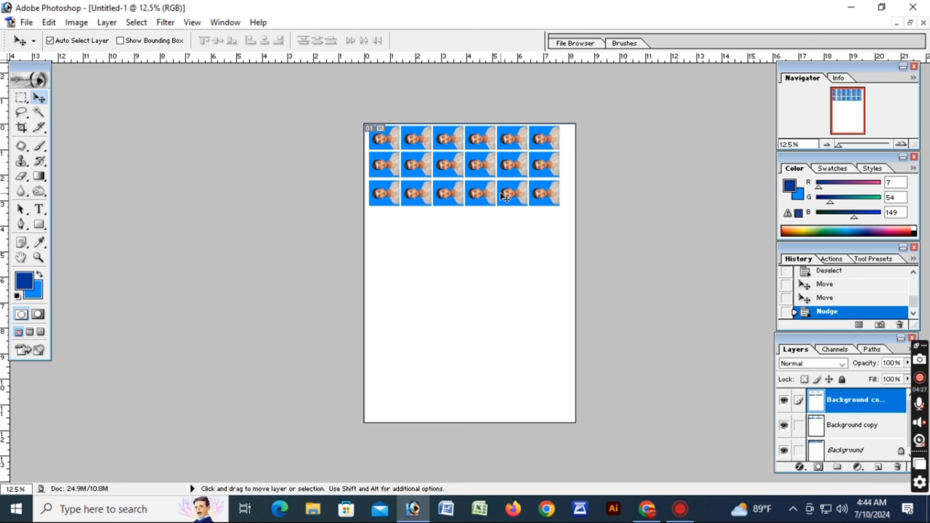
key("Up")
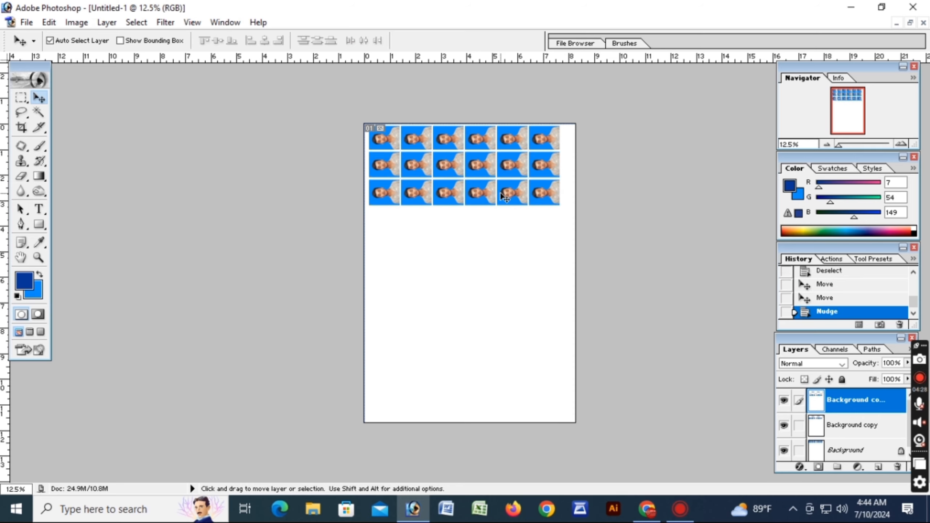
left_click_drag(505, 198, 505, 412)
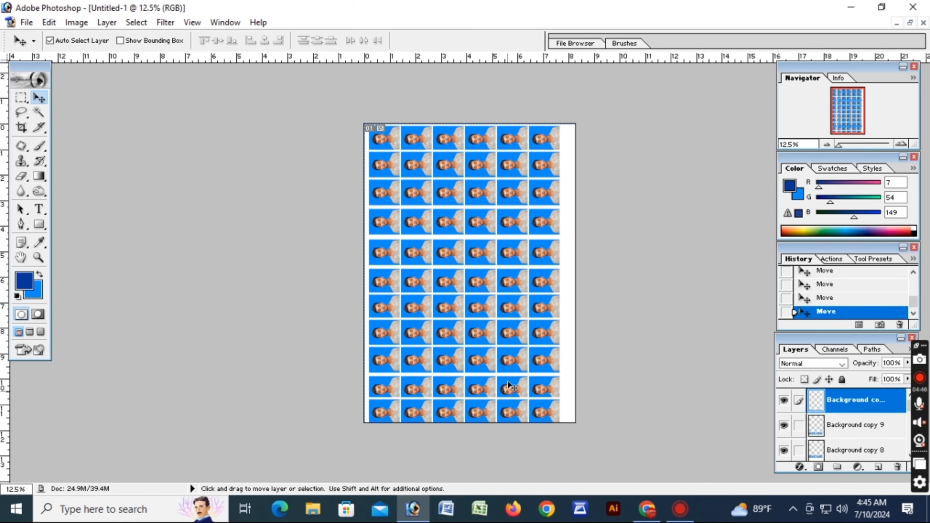
Nudge the third photo row slightly up and adjust the second row's height to leave a narrow gap below the first row
left_click(485, 202)
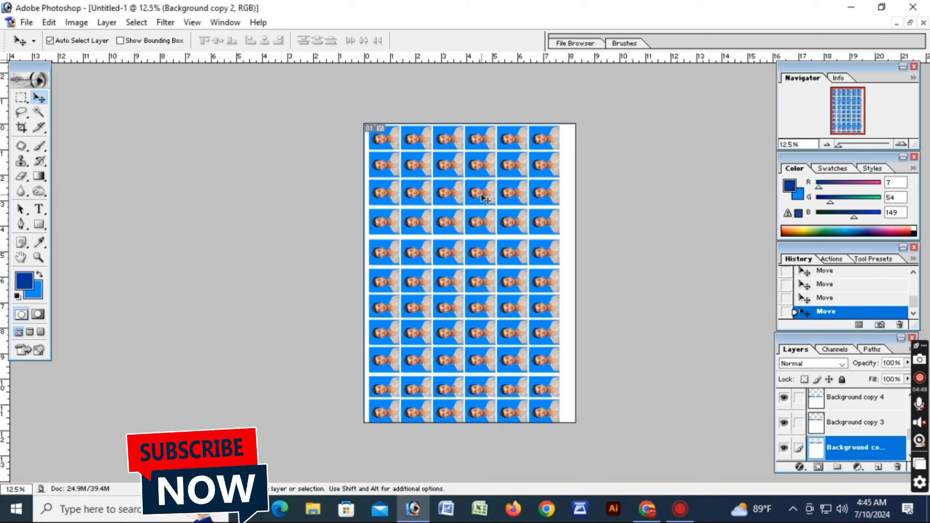
key("Up")
key("Up")
key("Up")
left_click(494, 170)
key("Up")
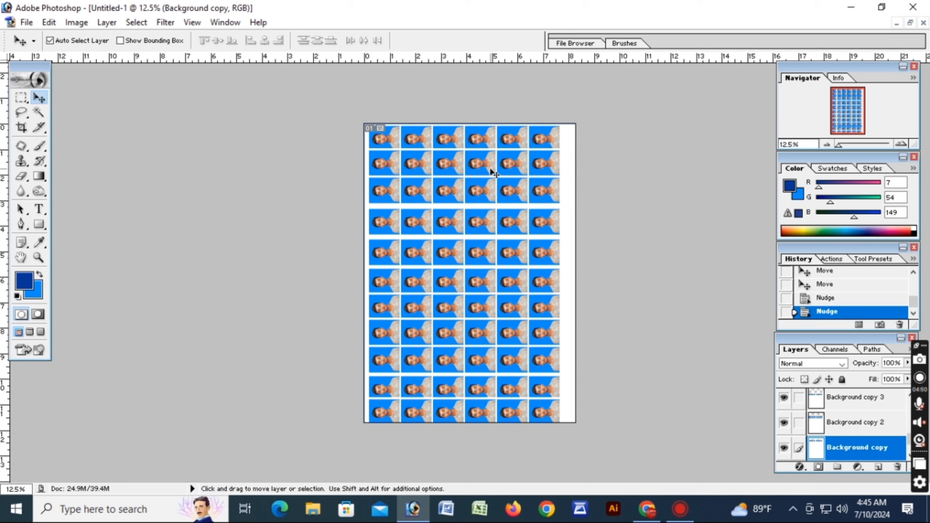
key("Down")
key("Down")
key("Down")
key("Down")
key("Down")
key("Down")
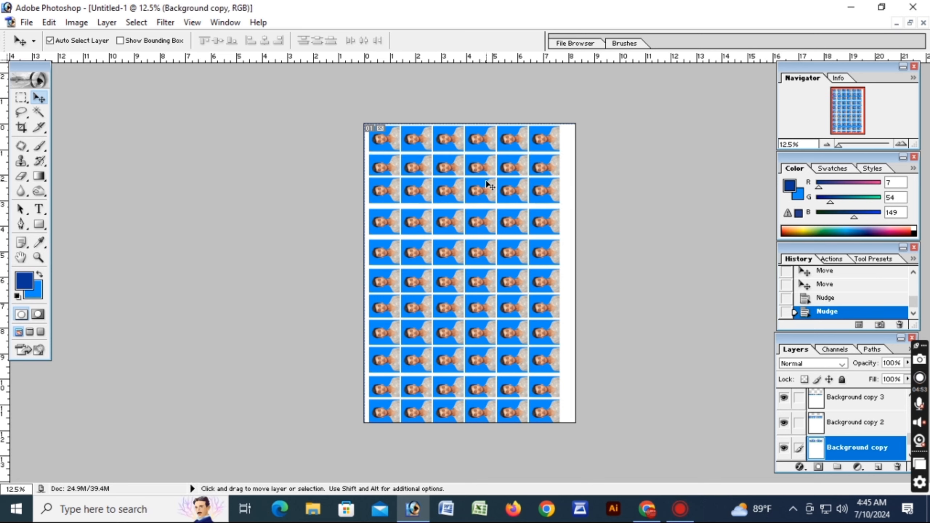
key("Up")
key("Up")
Nudge the third and fourth photo rows down to even out the vertical gaps around them
left_click(489, 196)
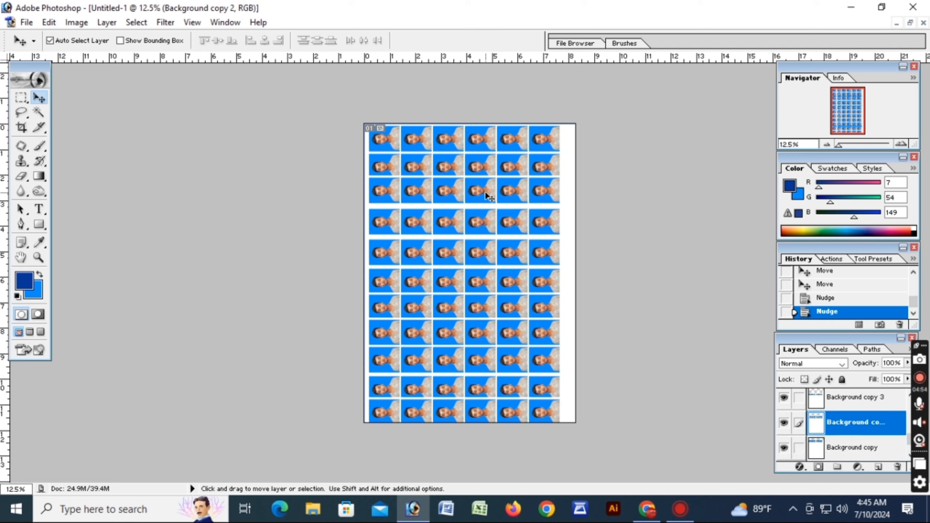
key("Up")
key("Down")
key("Down")
key("Down")
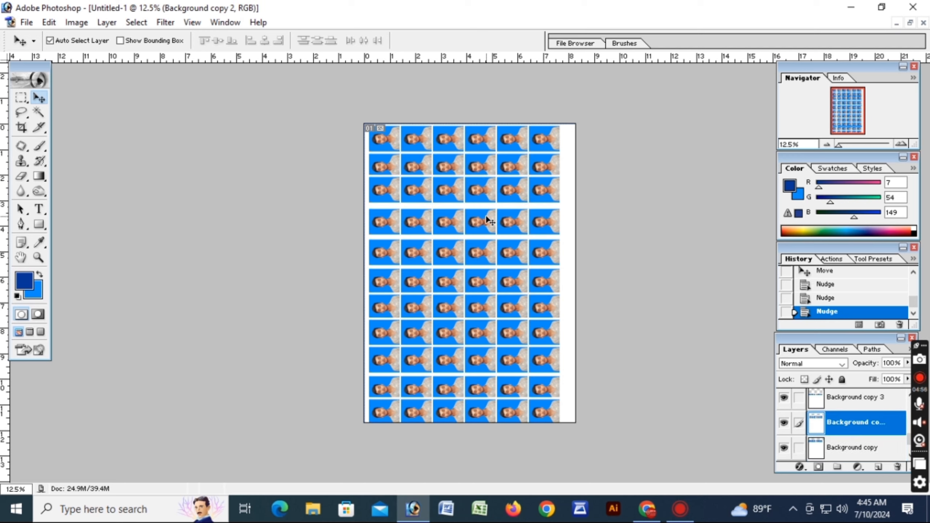
key("Down")
key("Down")
key("Down")
key("Down")
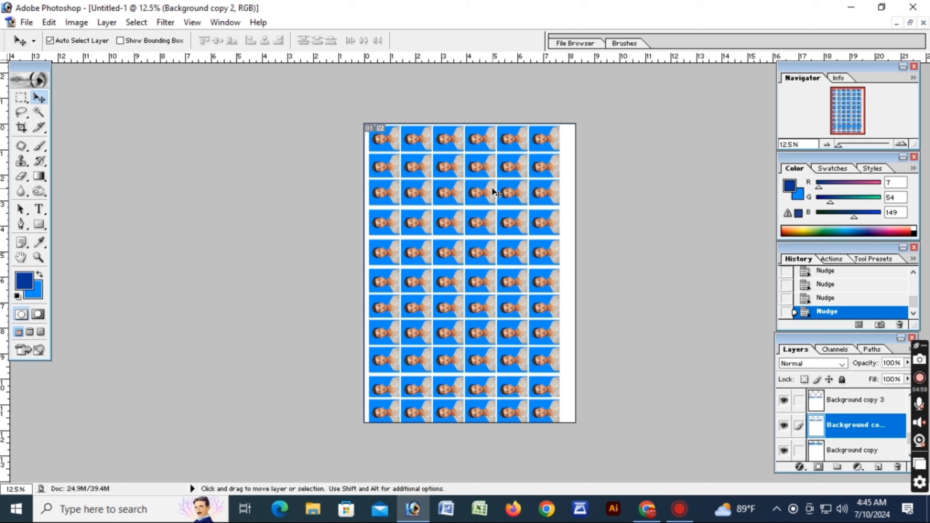
key("Down")
key("Down")
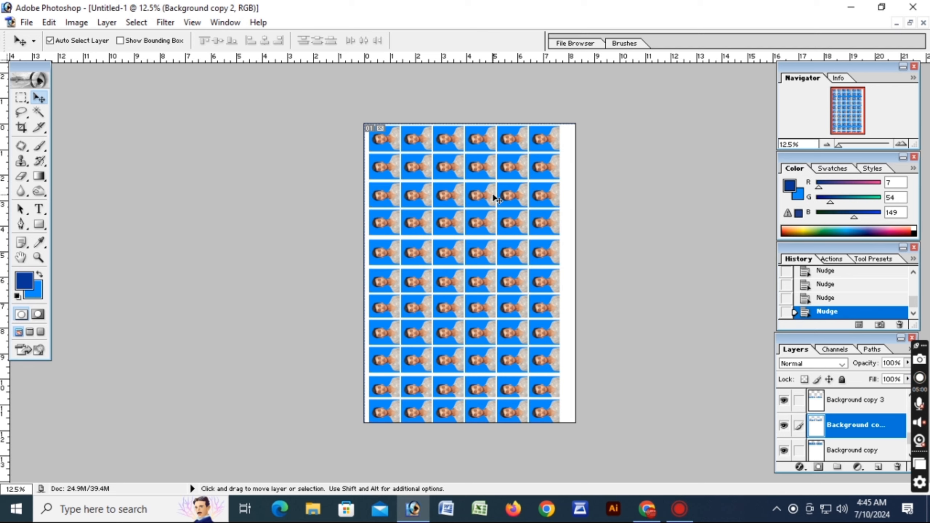
Nudge the third photo row slightly up to even out the vertical gaps around it
key("Up")
key("Up")
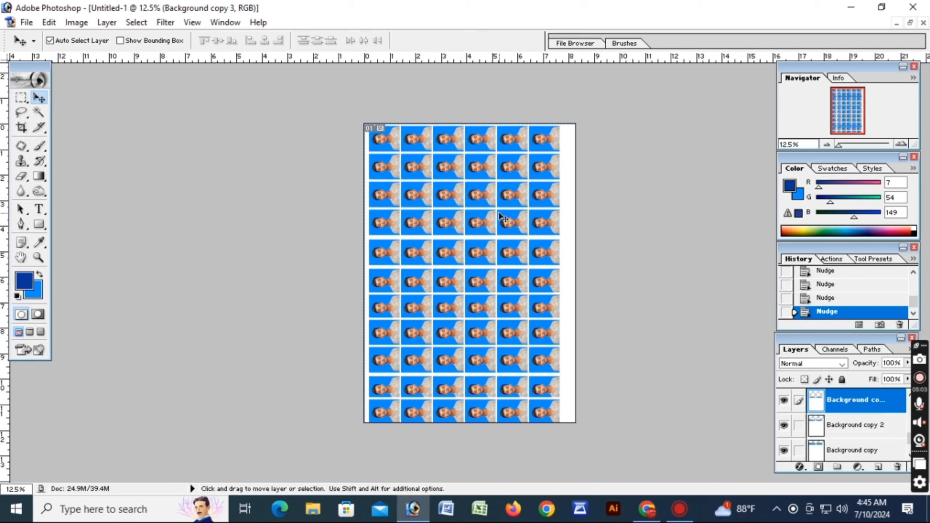
key("Up")
key("Up")
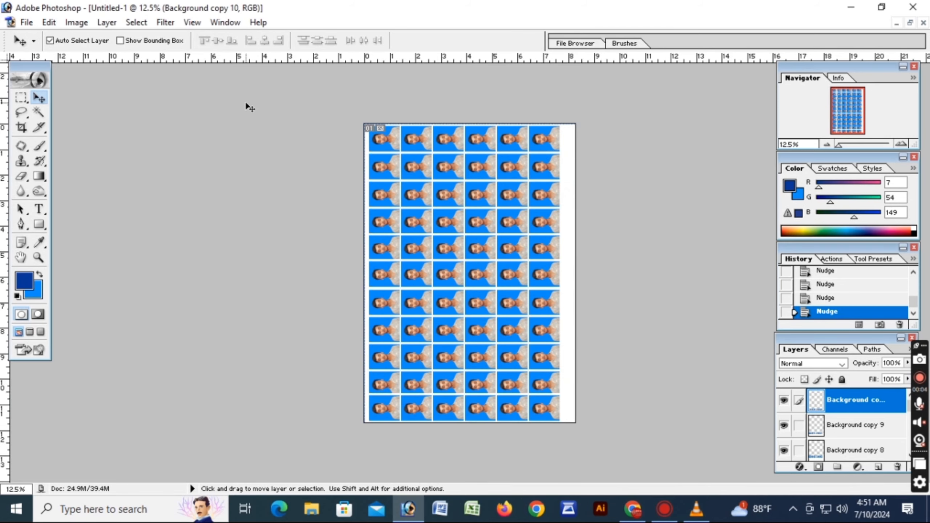
Start printing the photo sheet with the EPSON L3210 Series printer selected and open the printer's properties
key("ctrl+p")
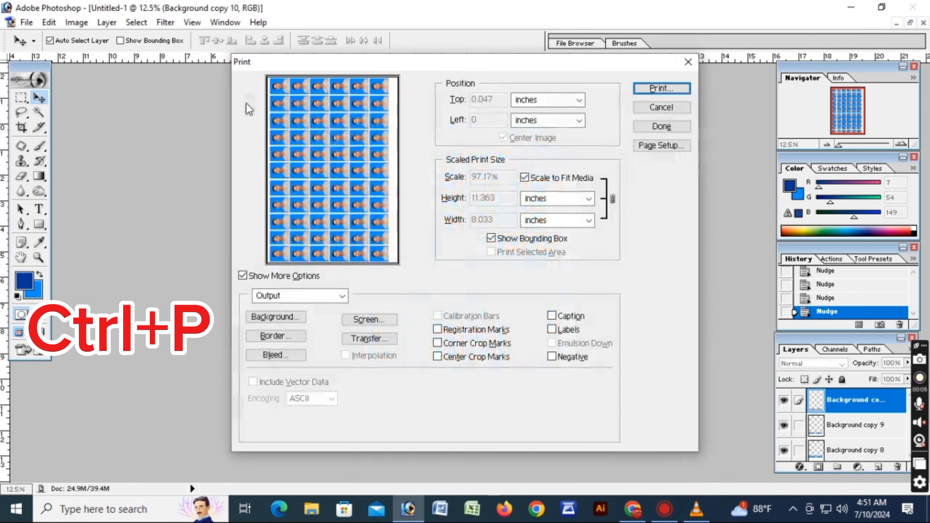
left_click(670, 91)
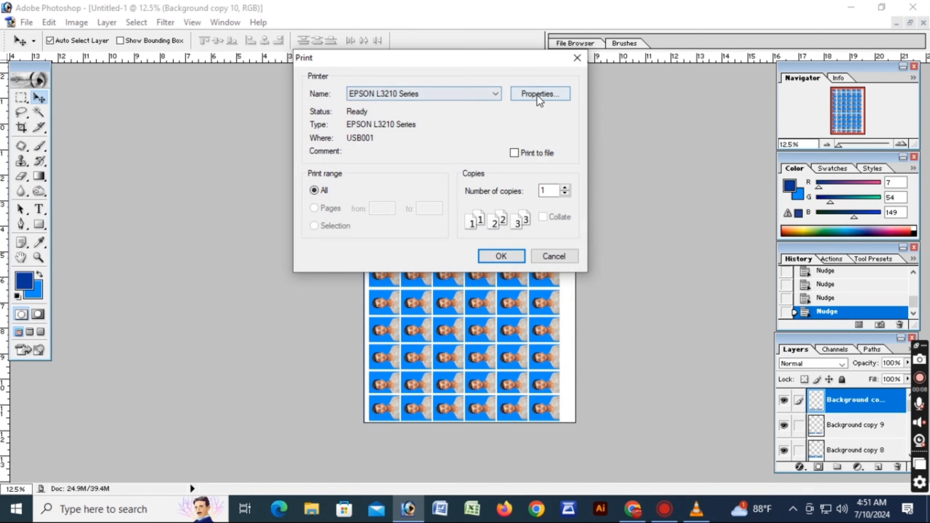
left_click(462, 91)
left_click(462, 92)
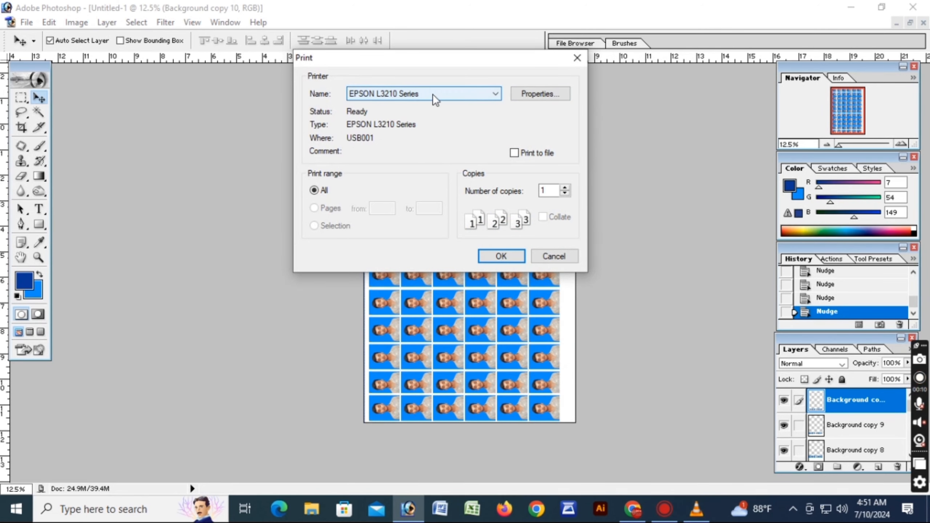
left_click(536, 93)
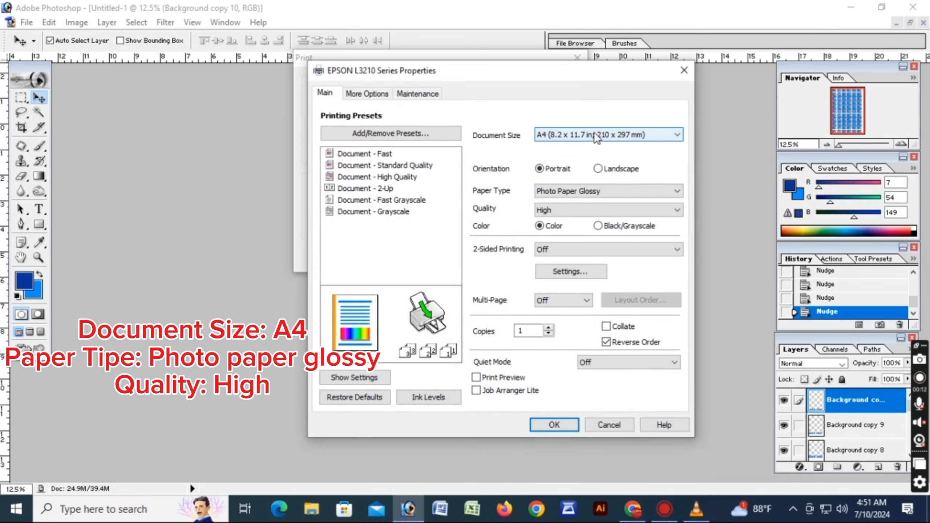
Set the printer's document size to A4 and paper type to Photo Paper Glossy, and accept the properties
left_click(615, 141)
left_click(610, 148)
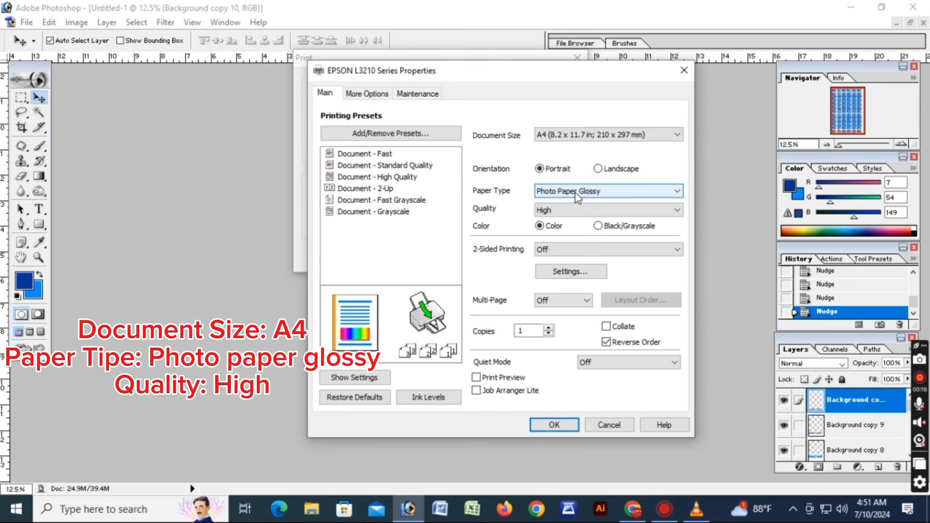
left_click(575, 191)
left_click(603, 241)
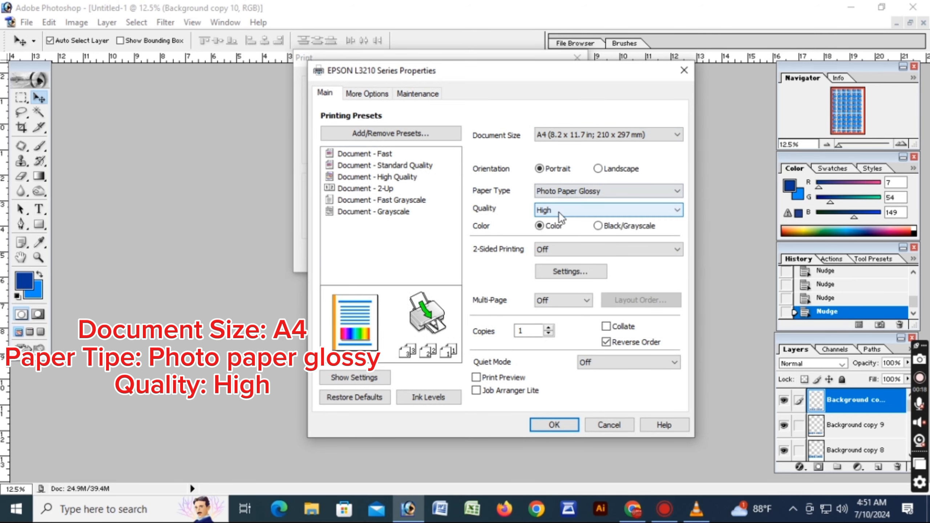
left_click(553, 424)
Print the photo sheet and restore its document to a floating window beside the source photo
left_click(507, 260)
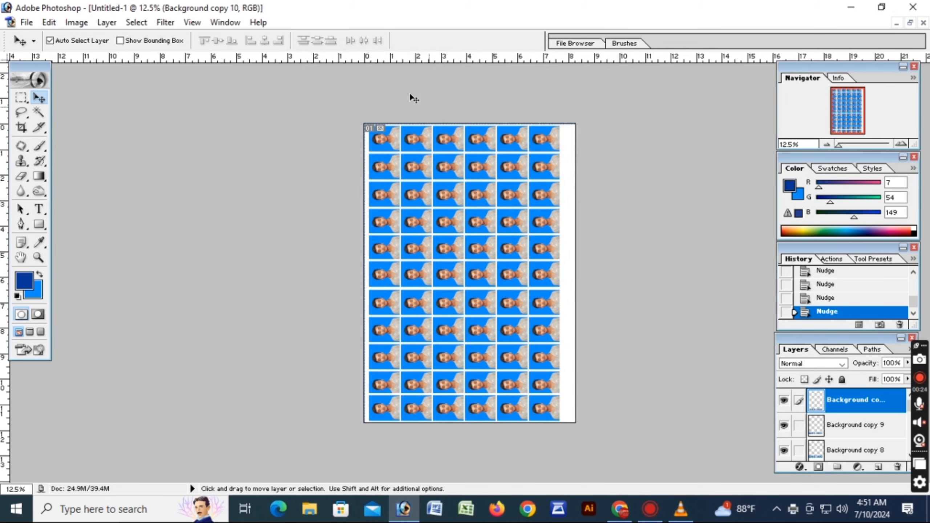
left_click(910, 23)
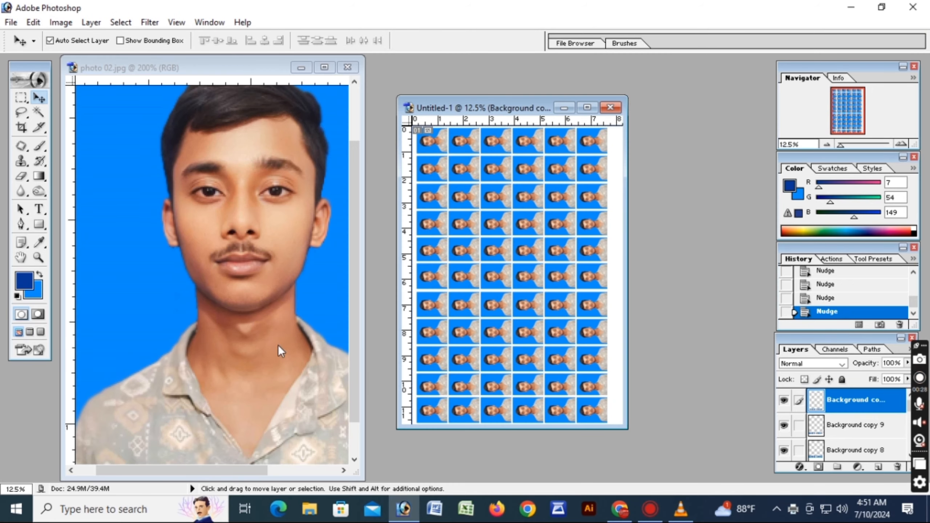